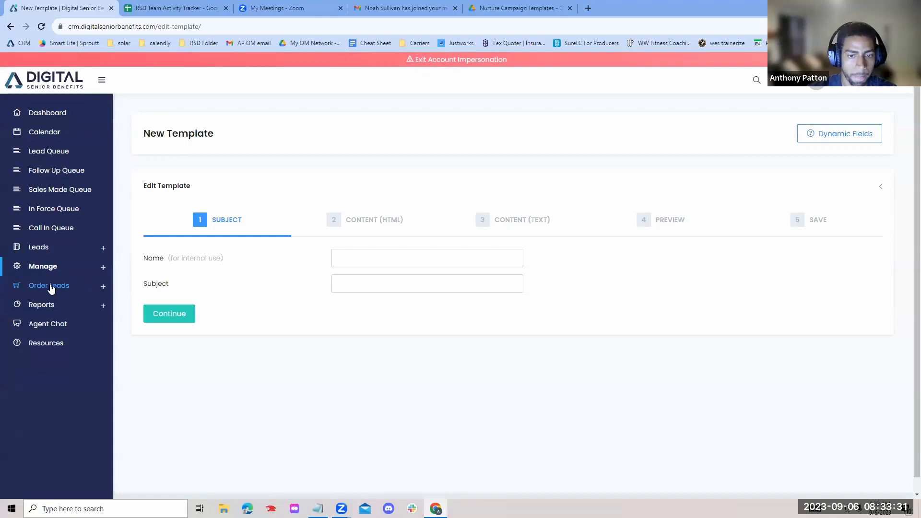
Open the Lapse Nurture Campaign document from the Drive folder and review the LAPSE D70 email template text
click(35, 264)
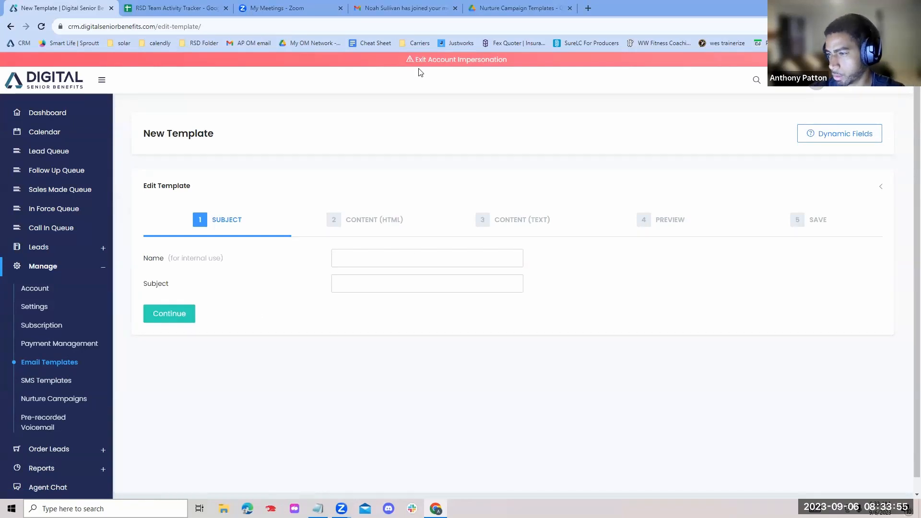
click(504, 5)
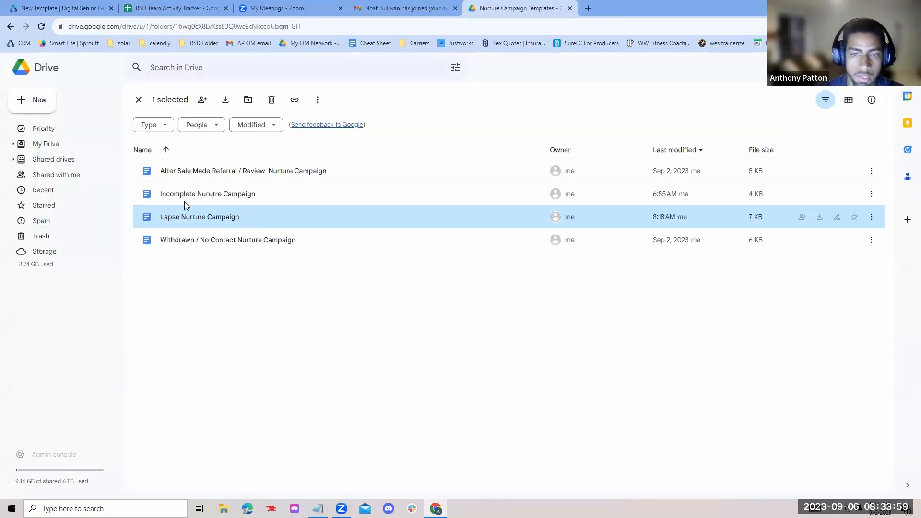
double_click(209, 219)
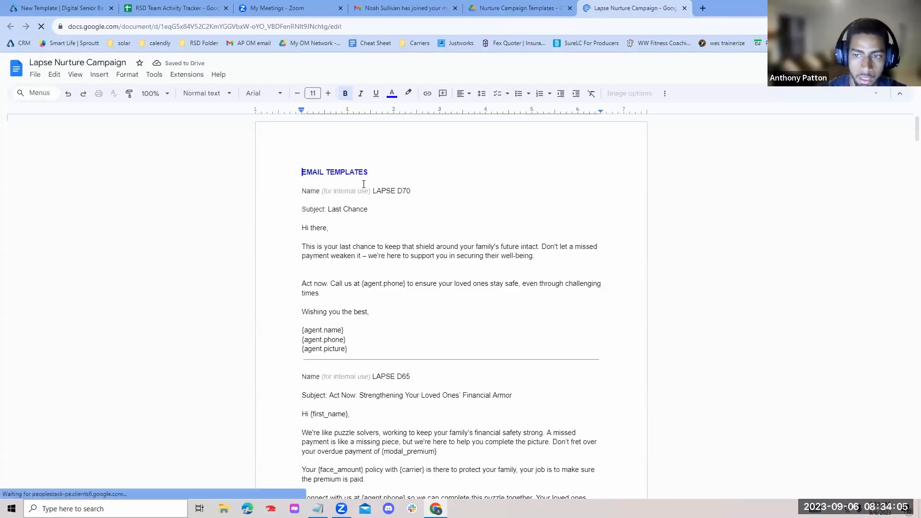
drag(303, 191, 349, 346)
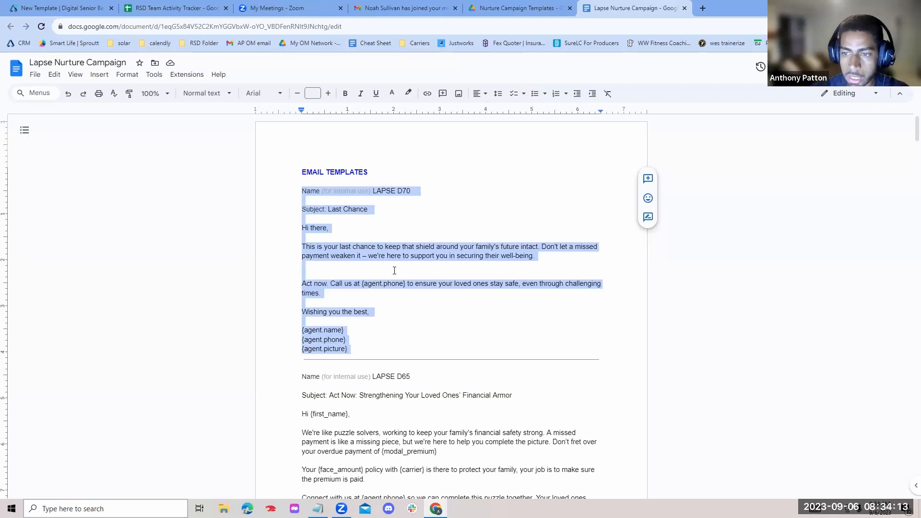
click(363, 286)
click(335, 266)
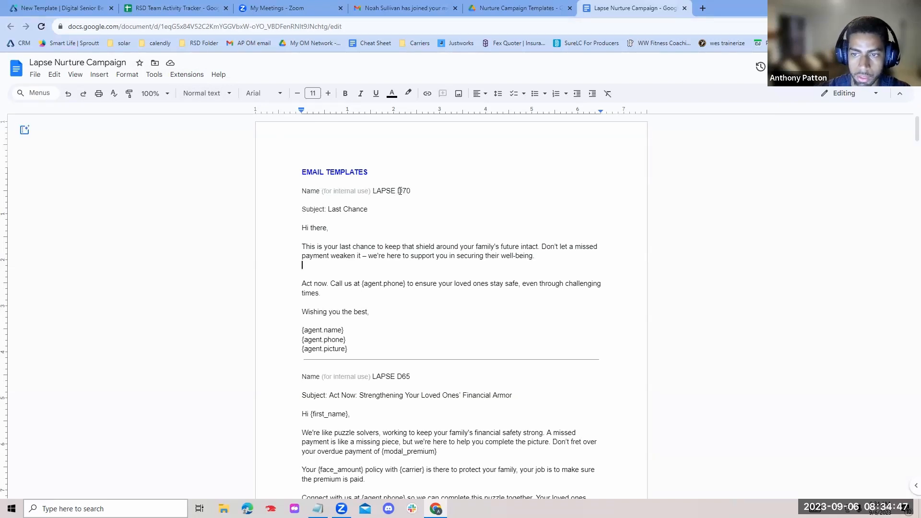
click(72, 8)
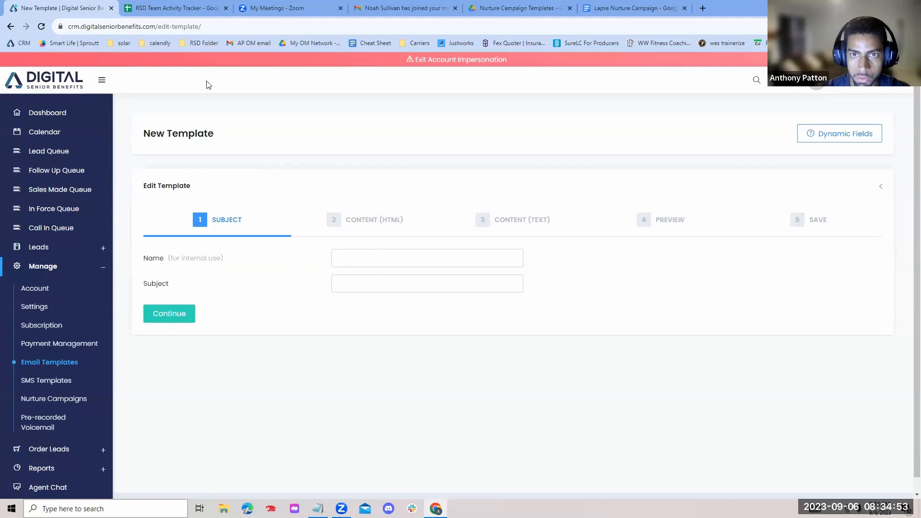
click(197, 10)
click(70, 7)
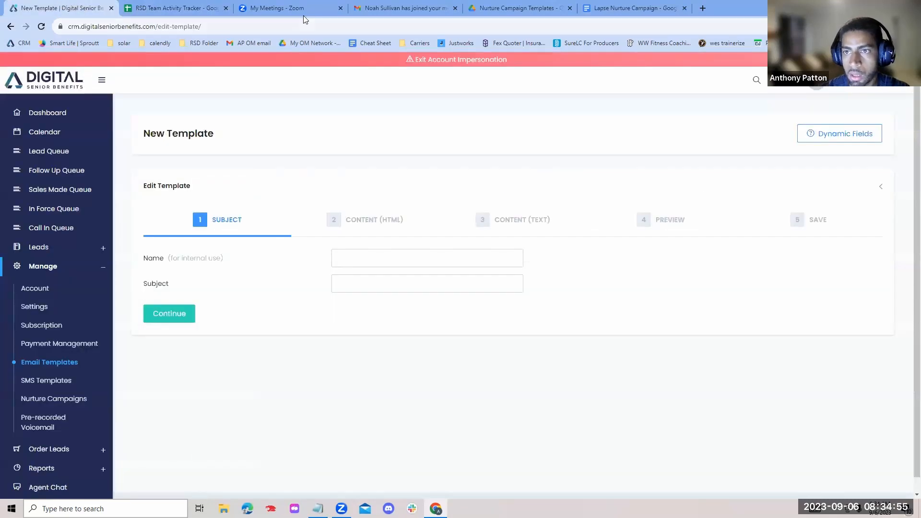
click(504, 8)
click(597, 5)
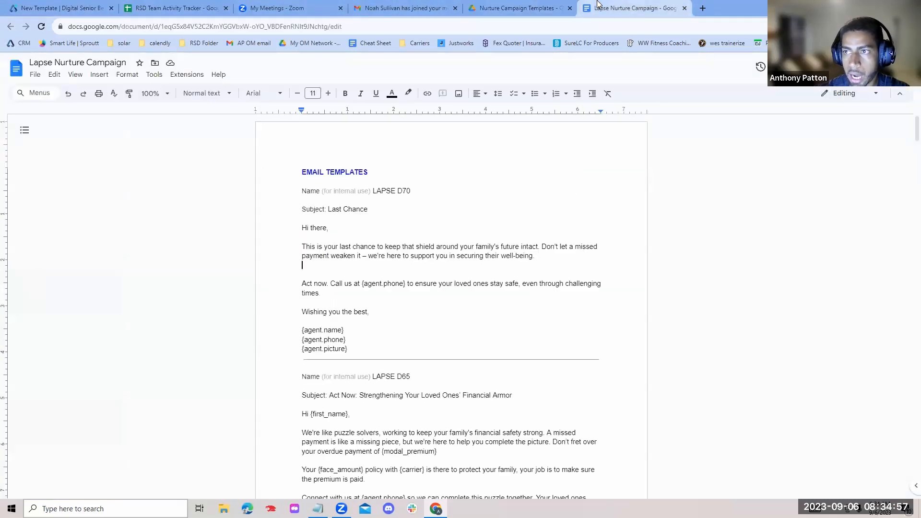
Copy the name LAPSE D70 from the campaign document into the new email template's Name field
drag(373, 191, 412, 192)
key(ctrl+c)
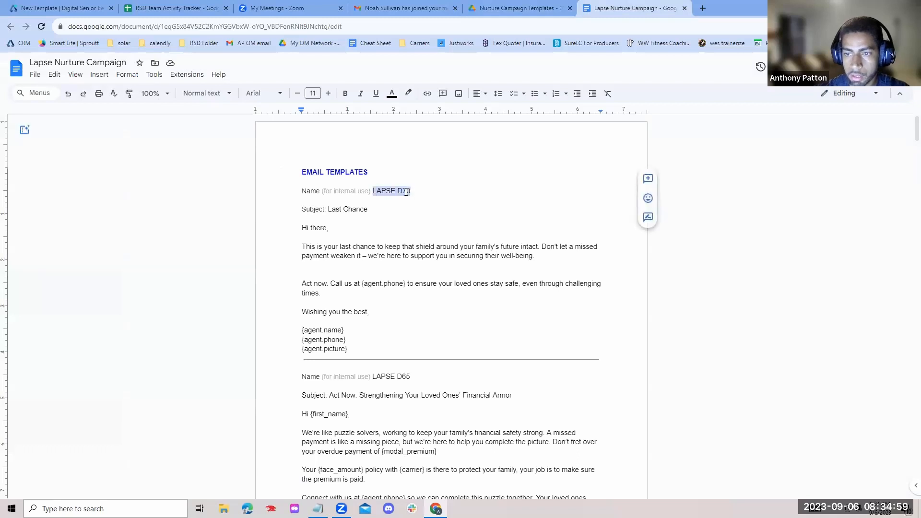
click(79, 8)
click(380, 257)
key(ctrl+v)
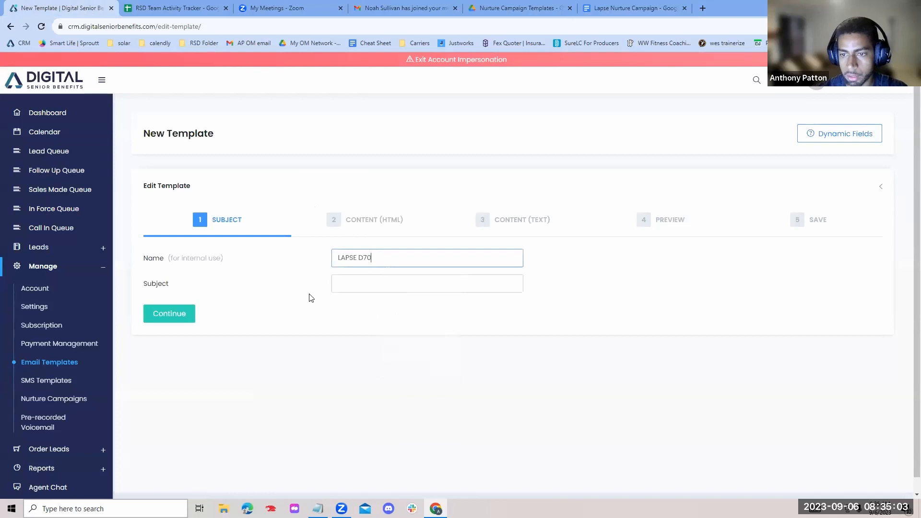
Copy the subject "Last Chance" from the document into the template's Subject field and continue to the HTML content stage
click(382, 276)
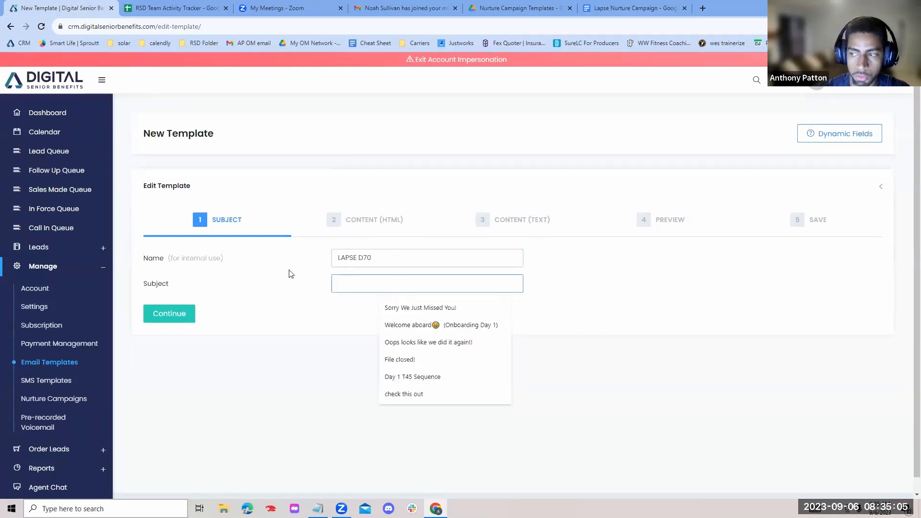
click(631, 9)
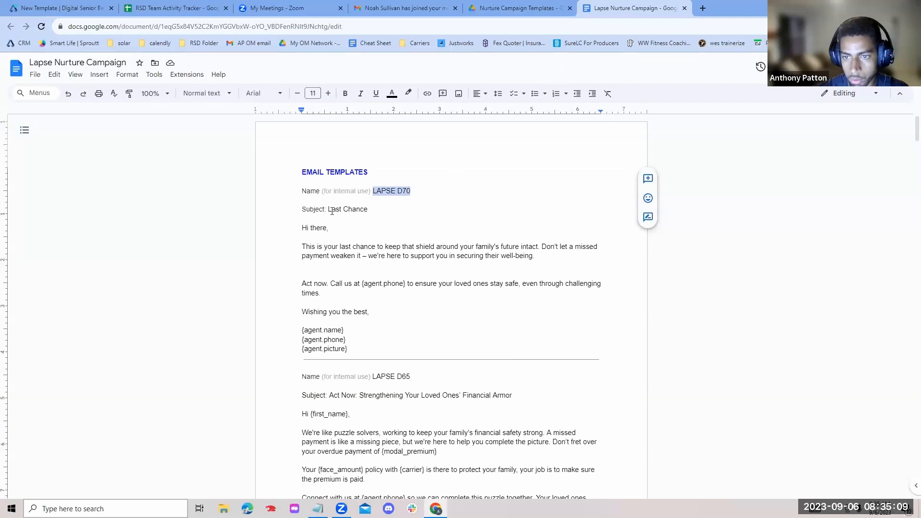
drag(329, 211, 363, 209)
key(ctrl+c)
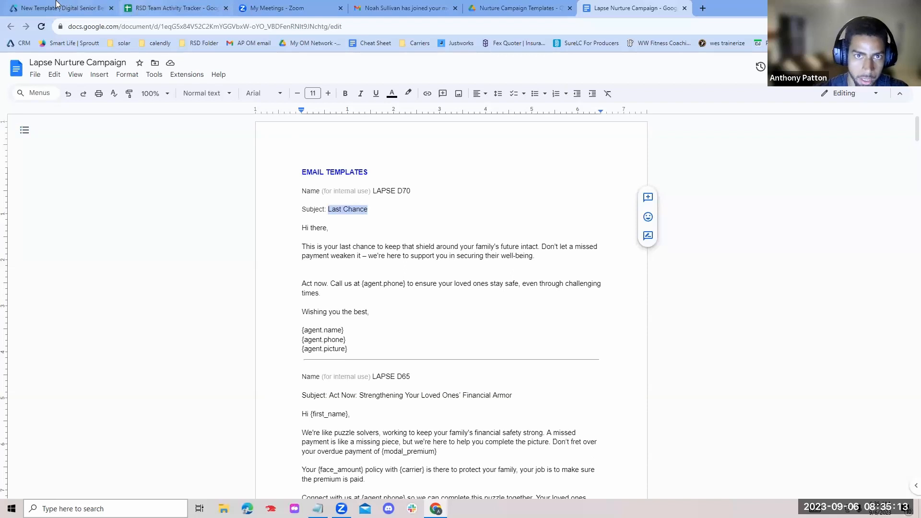
key(ctrl+1)
key(ctrl+v)
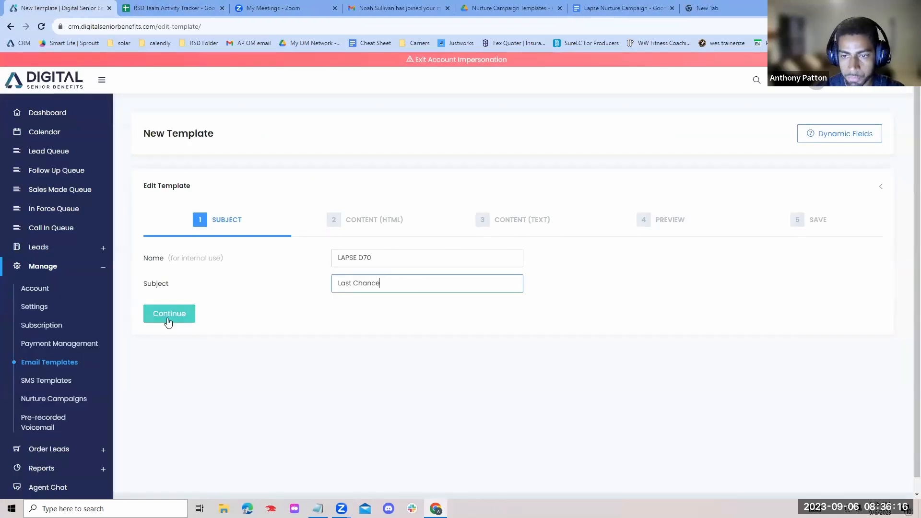
click(168, 319)
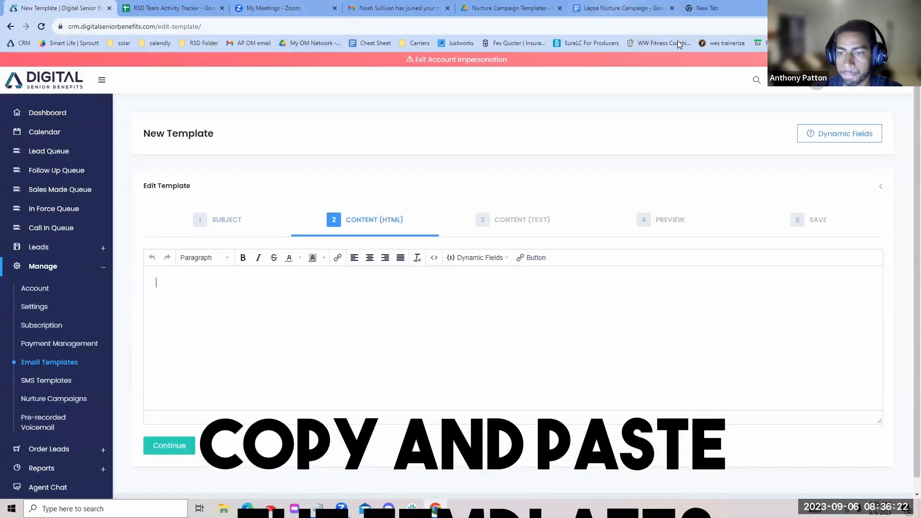
Copy the LAPSE D70 email body, from the greeting to {agent.picture}, into the HTML content and continue to the text version
click(624, 9)
drag(302, 227, 351, 349)
key(ctrl+c)
click(72, 8)
key(ctrl+v)
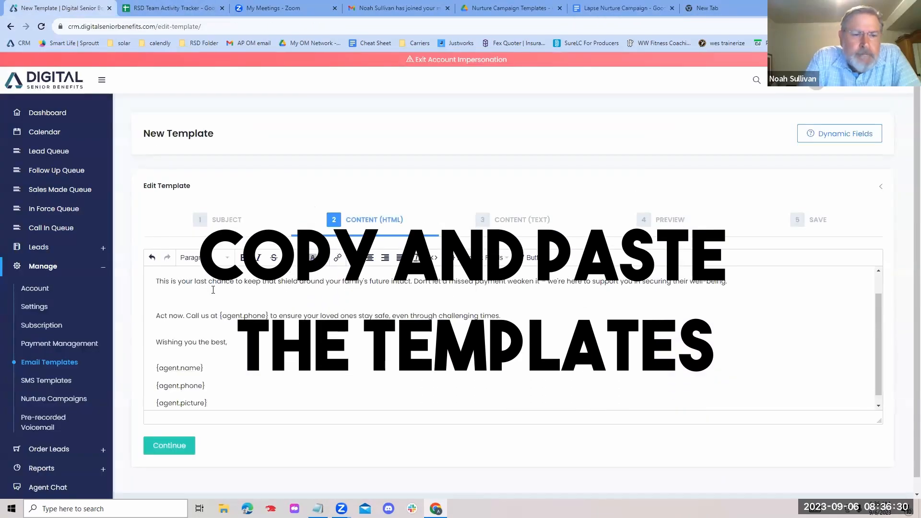
click(169, 445)
Paste the same LAPSE D70 email body as the text-only version and continue to the preview
click(312, 277)
key(ctrl+v)
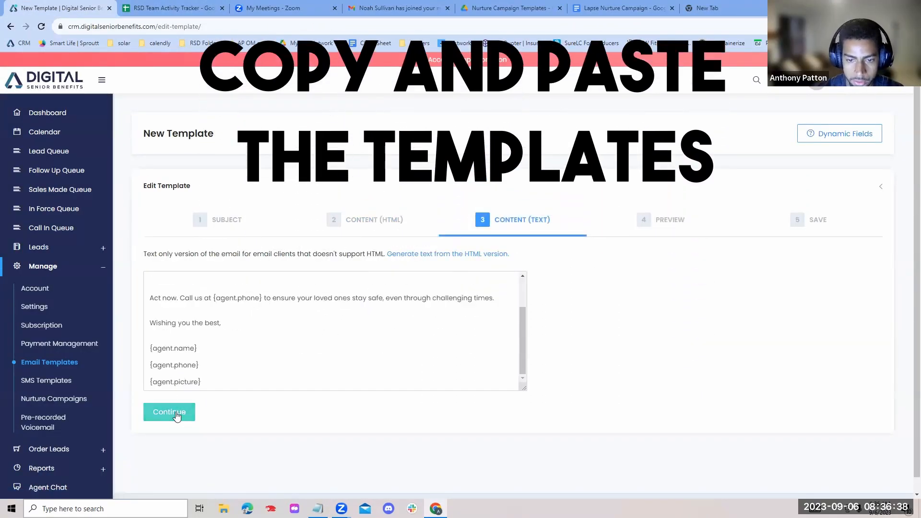
click(176, 416)
Check the email preview and the HTML content, and proceed through the remaining stages to the save stage
scroll(336, 298, down, 5)
scroll(335, 298, up, 5)
click(374, 221)
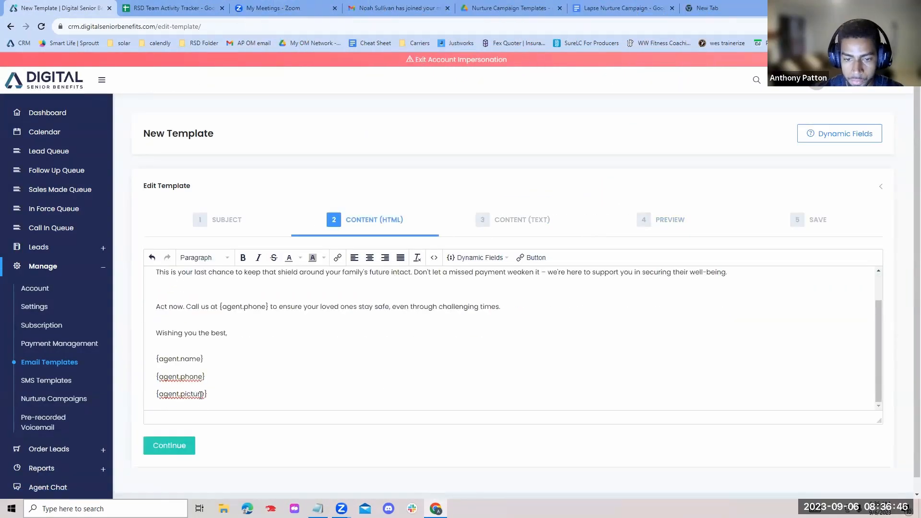
click(186, 445)
click(187, 416)
scroll(185, 417, down, 5)
click(177, 440)
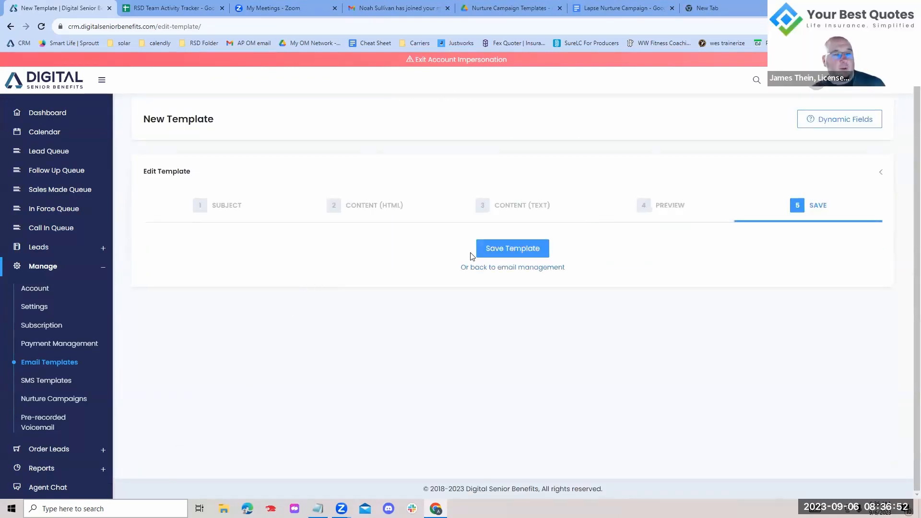
Save the LAPSE D70 email template and return to the email template list
click(494, 253)
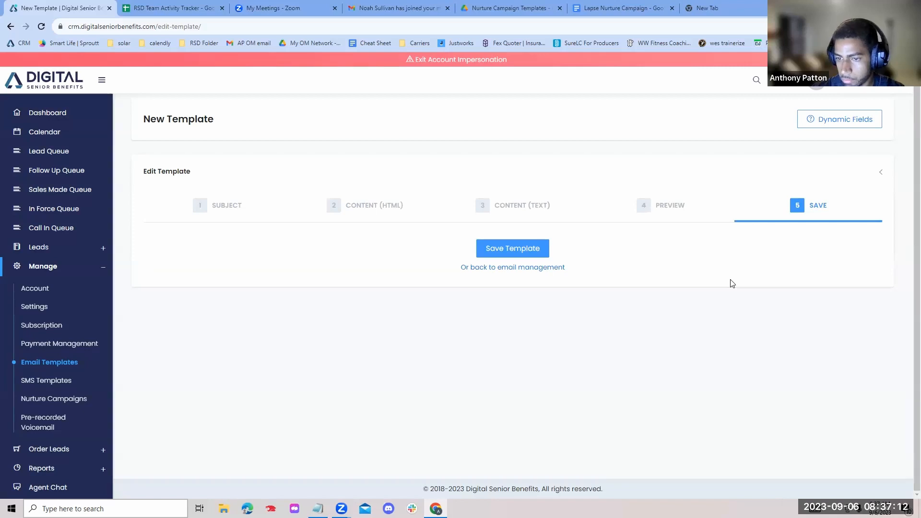
click(876, 121)
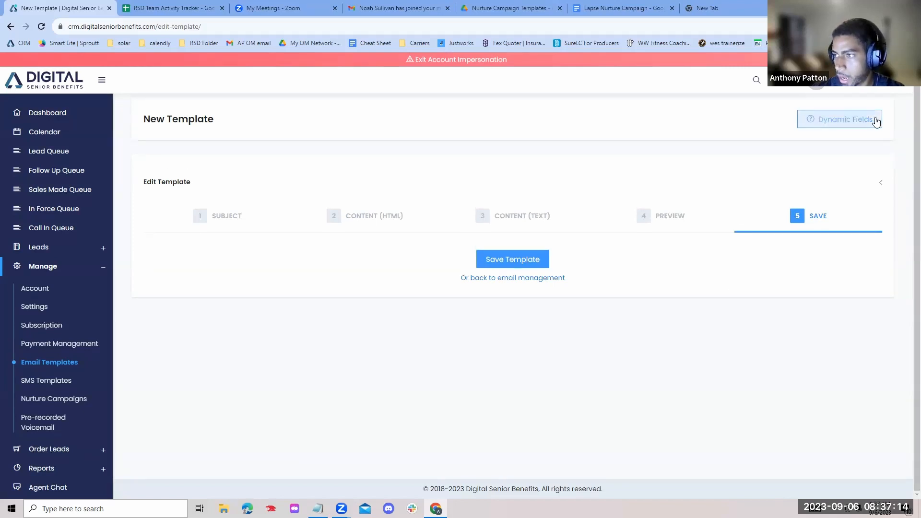
click(874, 120)
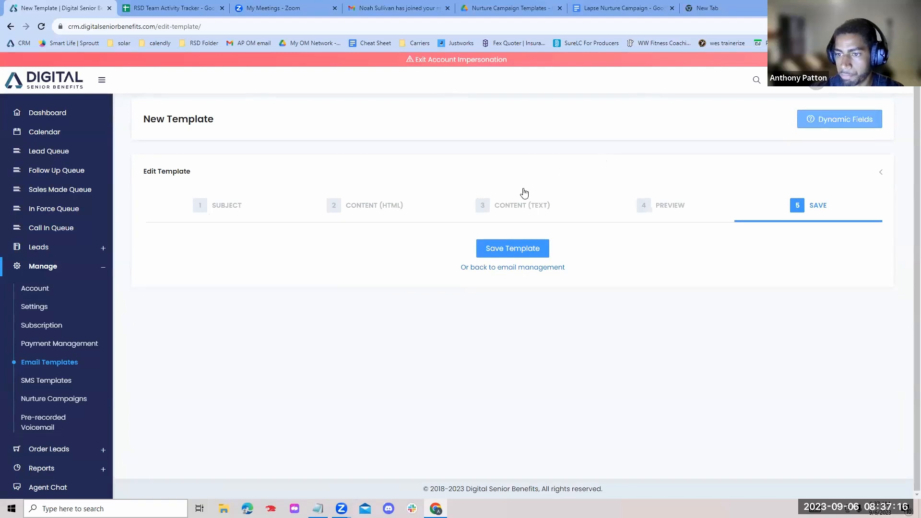
click(526, 249)
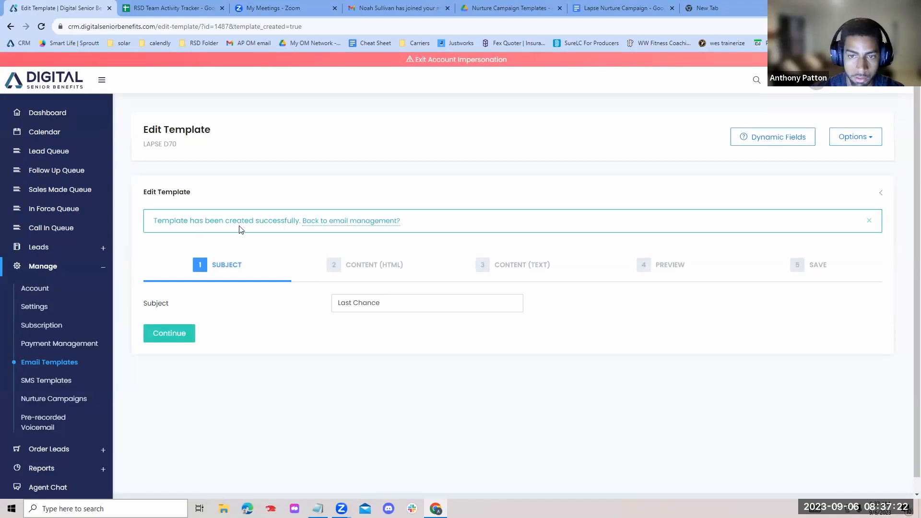
click(337, 221)
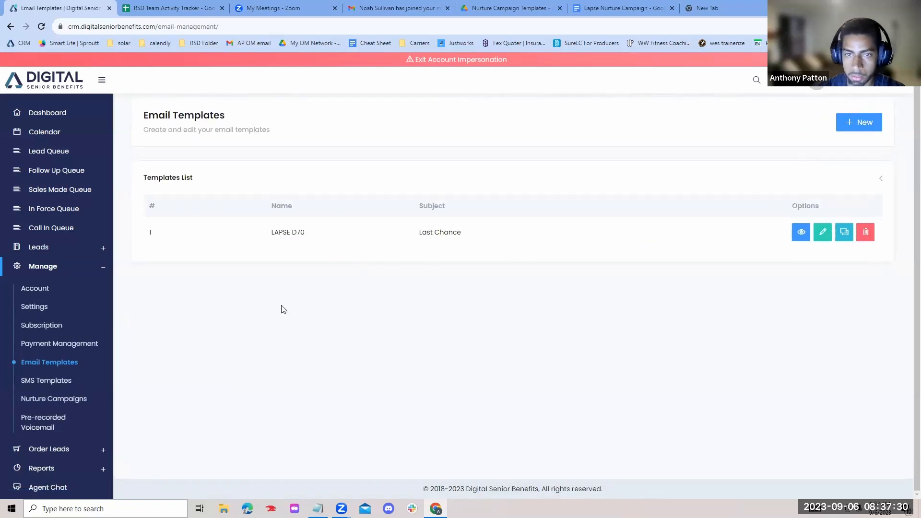
Start another new email template and go back to the Lapse Nurture Campaign document for its text
click(857, 122)
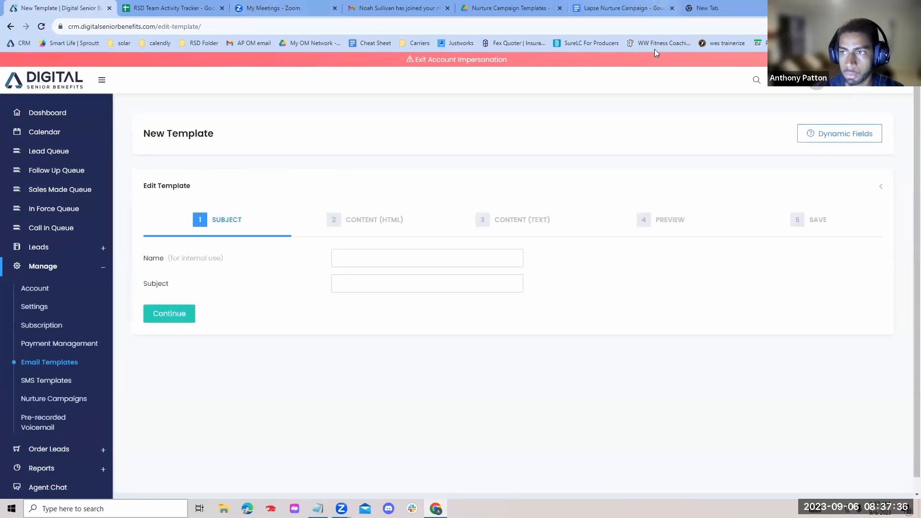
click(619, 7)
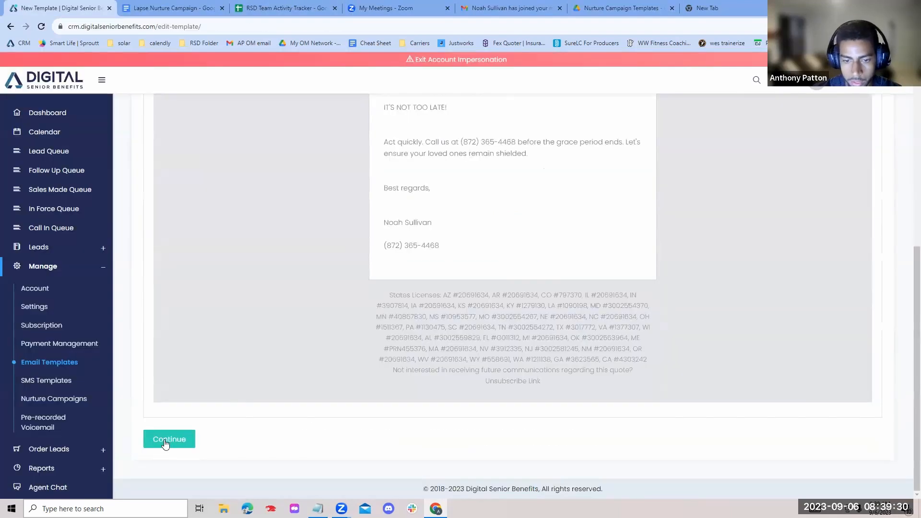
Accept the preview of the LAPSE D60 email, save the template and return to the email template list
click(166, 444)
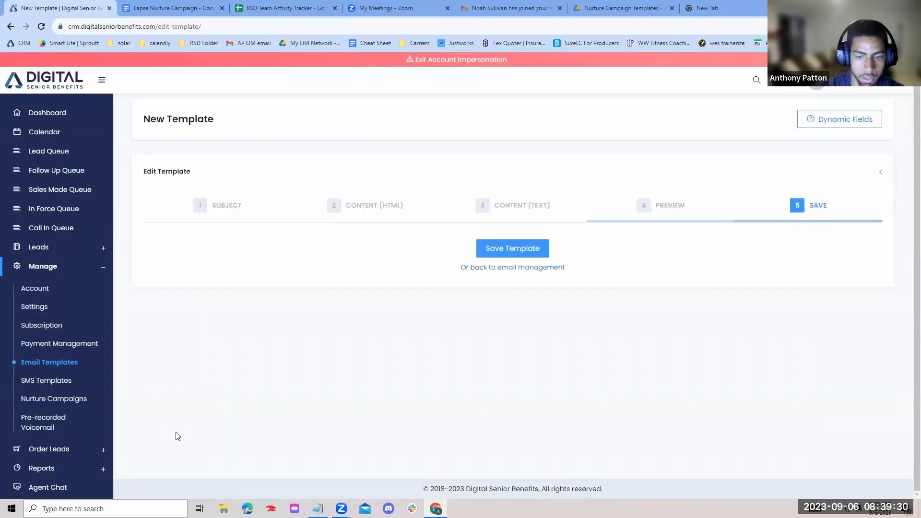
click(510, 250)
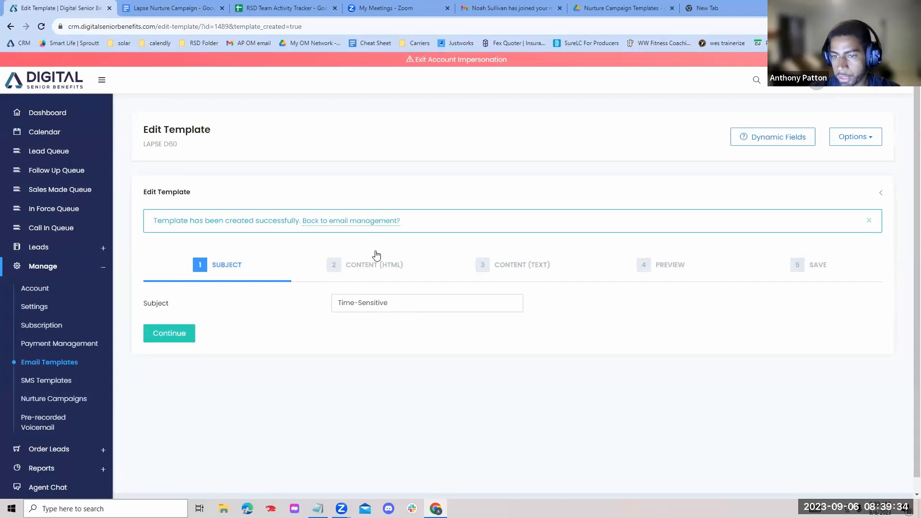
click(363, 221)
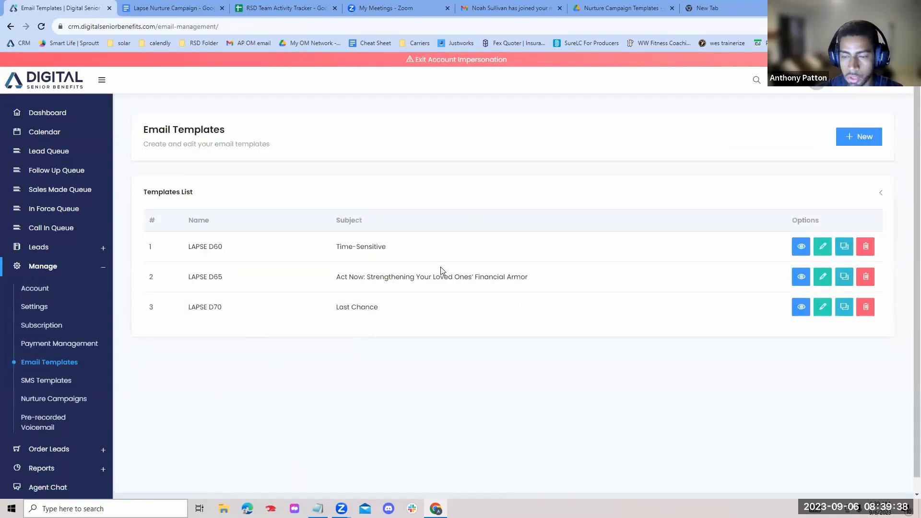
Start a new SMS template and locate the SMS TEMPLATES section in the Lapse Nurture Campaign document
click(60, 382)
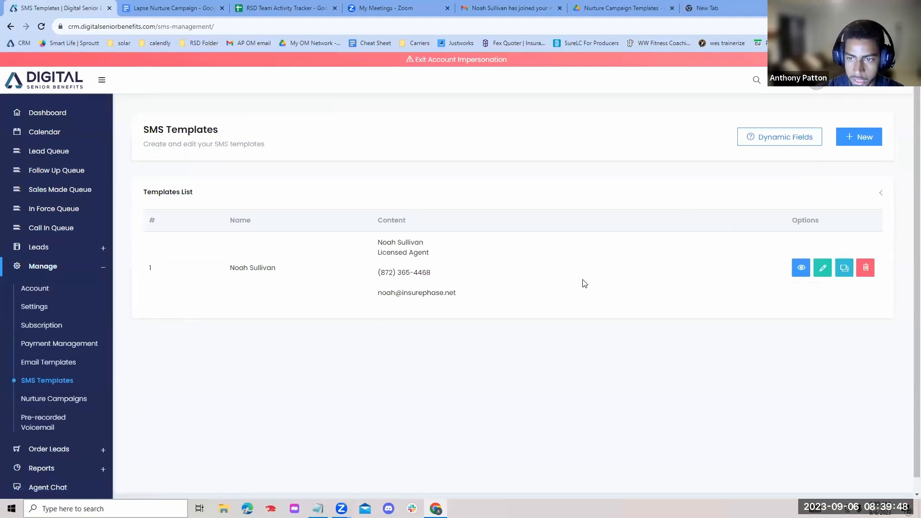
click(857, 138)
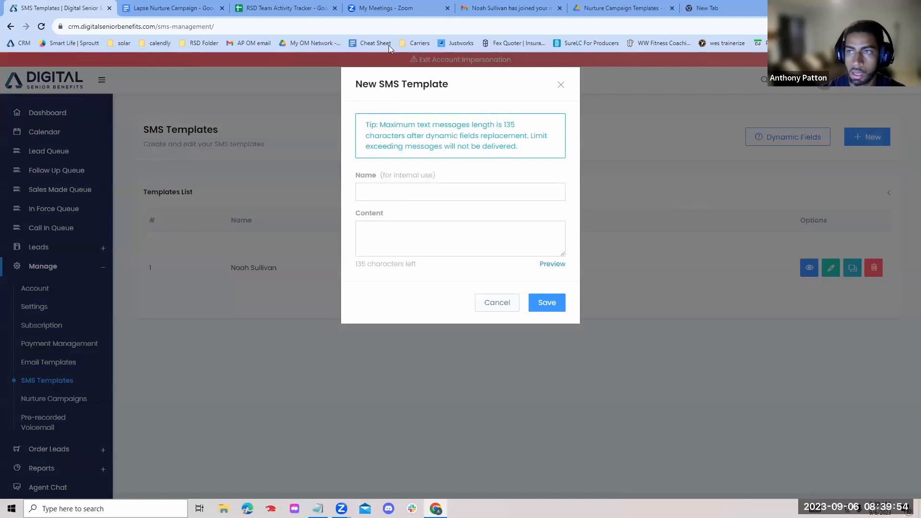
click(191, 9)
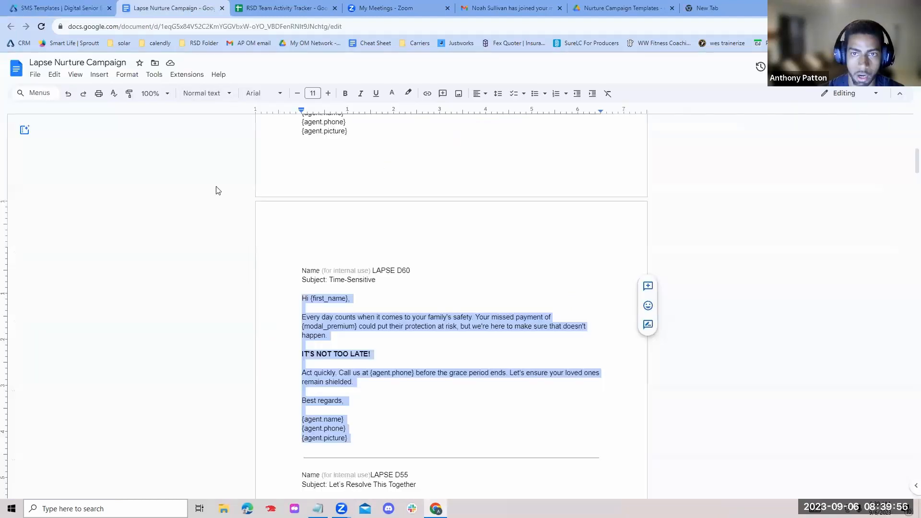
click(292, 341)
scroll(293, 348, down, 8)
scroll(294, 354, down, 19)
scroll(295, 353, down, 18)
scroll(297, 352, down, 20)
scroll(297, 351, down, 6)
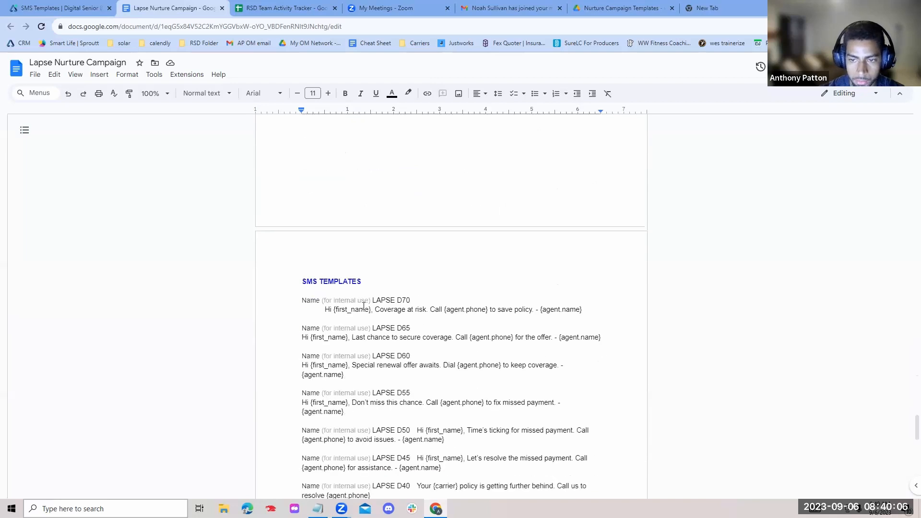
Copy the name LAPSE D70 from the document's SMS section into the new SMS template's Name field
drag(373, 300, 415, 300)
click(394, 300)
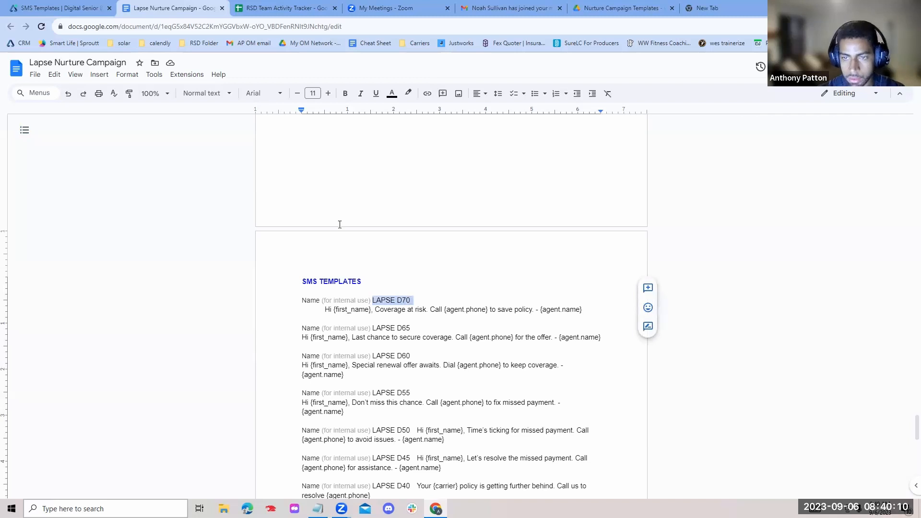
key(ctrl+shift+Tab)
click(403, 194)
text(LAPSE D70)
Copy the LAPSE D70 message from the document's SMS section into the new SMS template's Content field
click(182, 6)
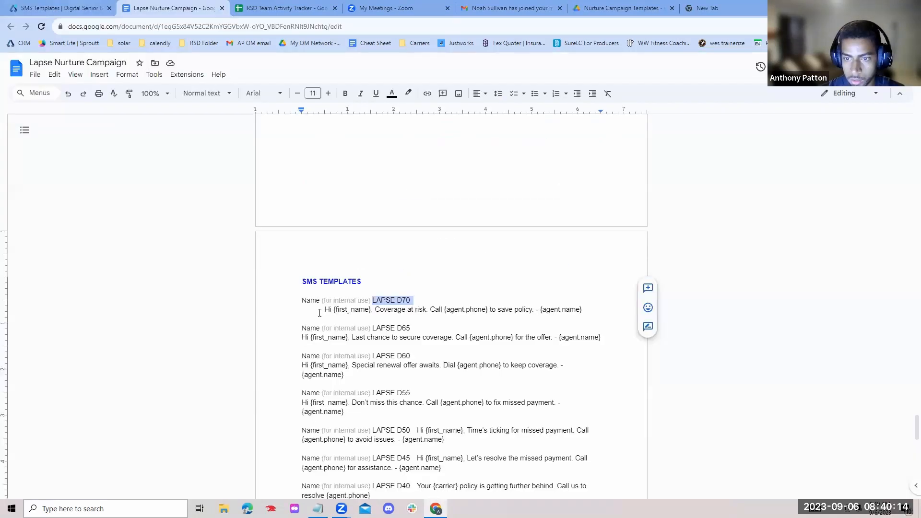
drag(327, 308, 582, 308)
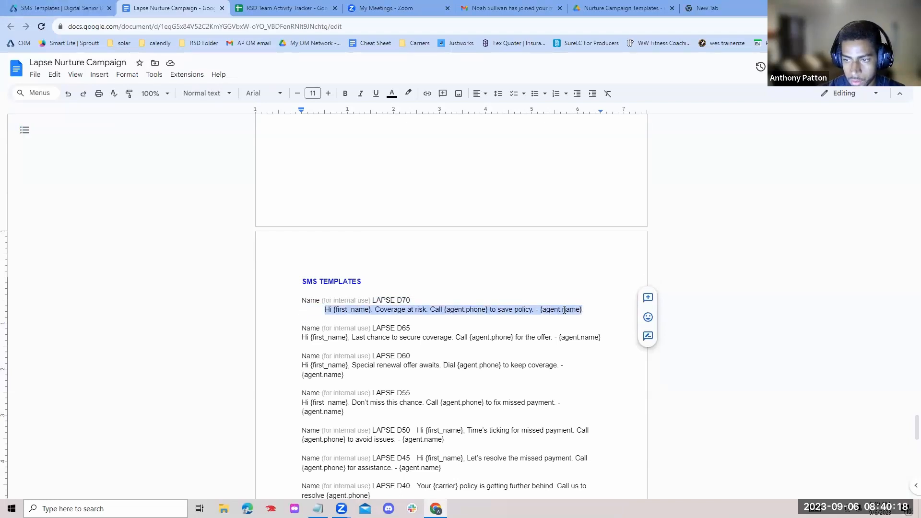
key(ctrl+c)
click(57, 7)
click(406, 230)
key(ctrl+v)
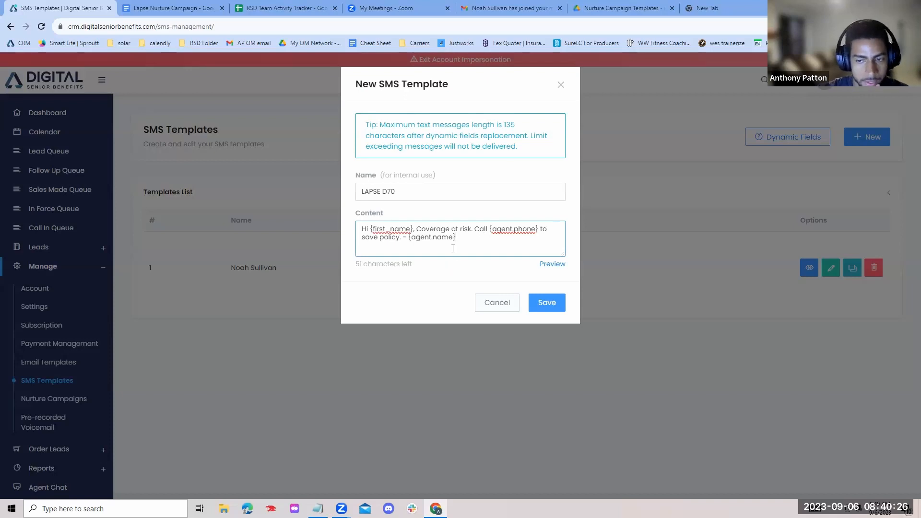
mouse_move(412, 264)
mouse_down()
mouse_move(367, 264)
mouse_move(409, 265)
mouse_up()
click(416, 269)
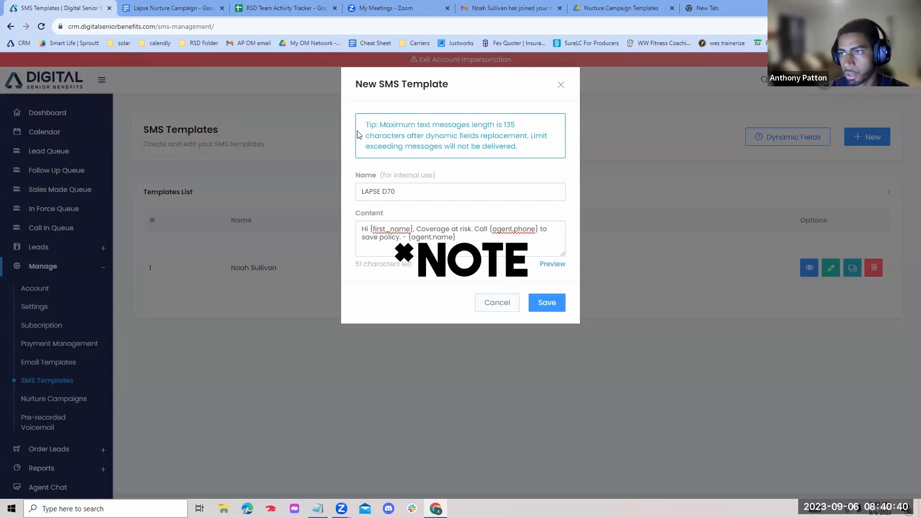
Open the CRM account page in the spare browser tab and copy the Agent Referral link's address
click(705, 8)
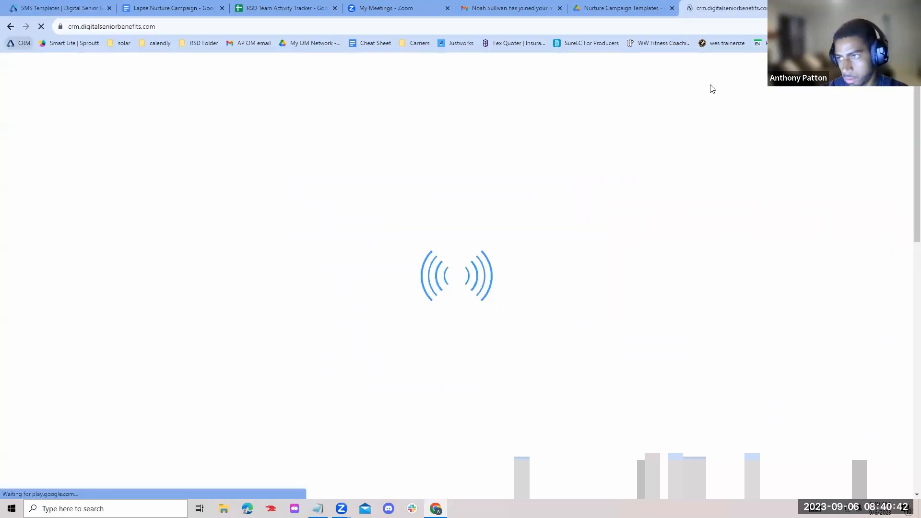
click(844, 87)
click(836, 117)
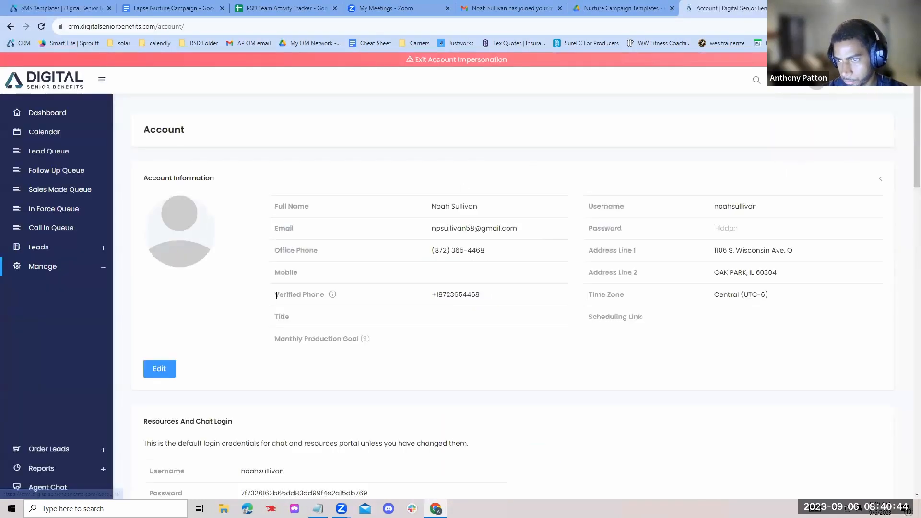
scroll(258, 350, down, 10)
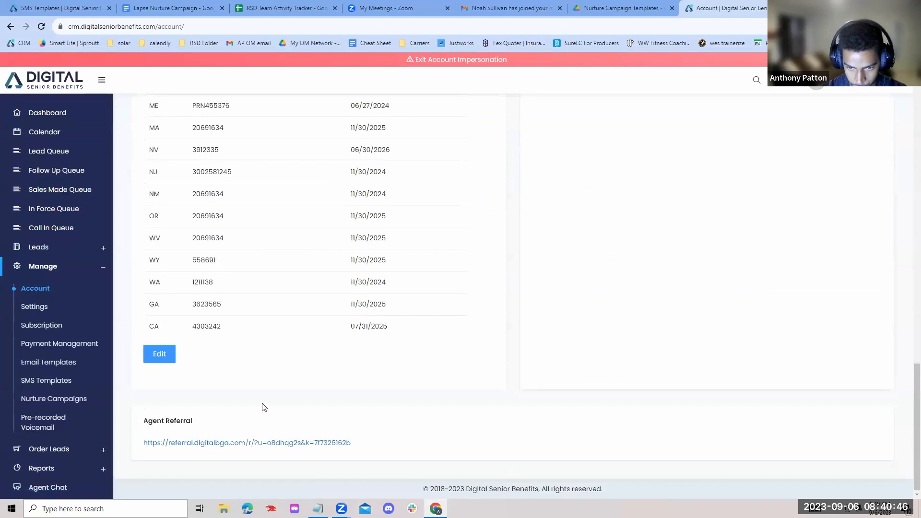
right_click(266, 444)
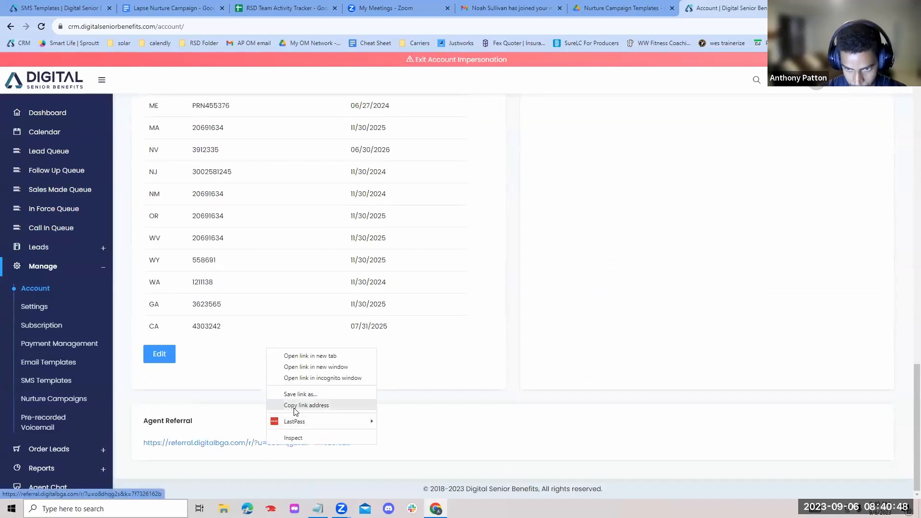
click(296, 406)
Open the agent referral link and review the landing page's offer, agent contact details and referral form
click(269, 444)
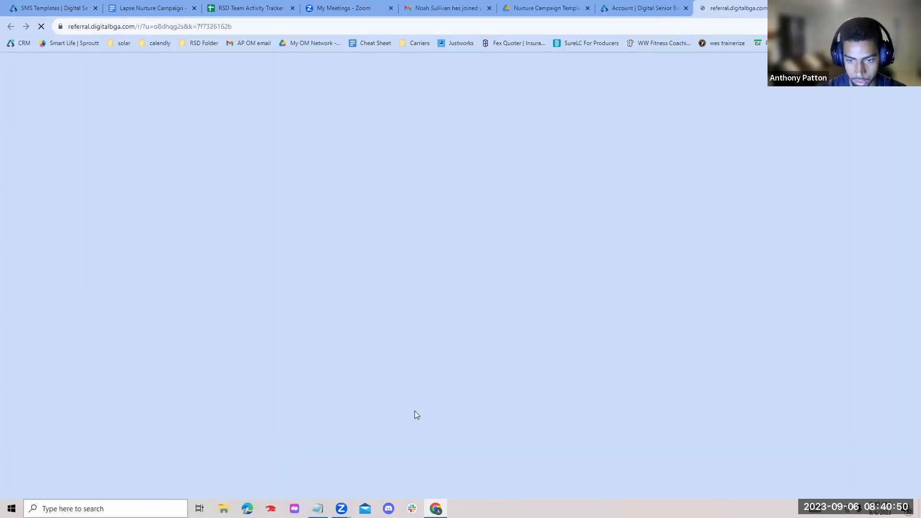
scroll(337, 377, down, 5)
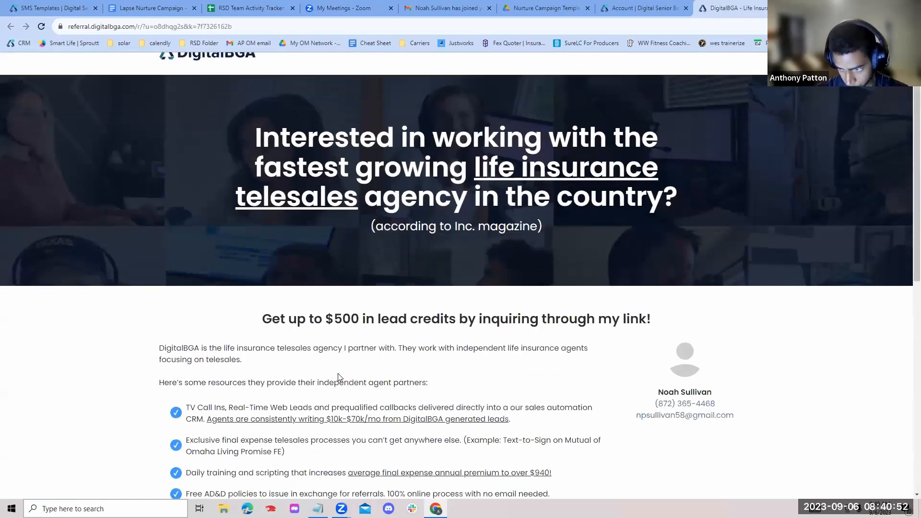
scroll(316, 353, up, 4)
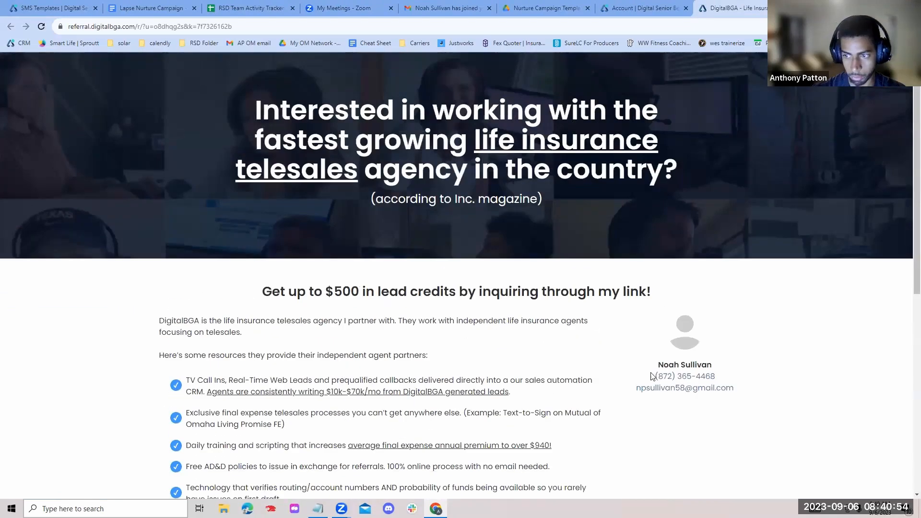
scroll(391, 377, down, 8)
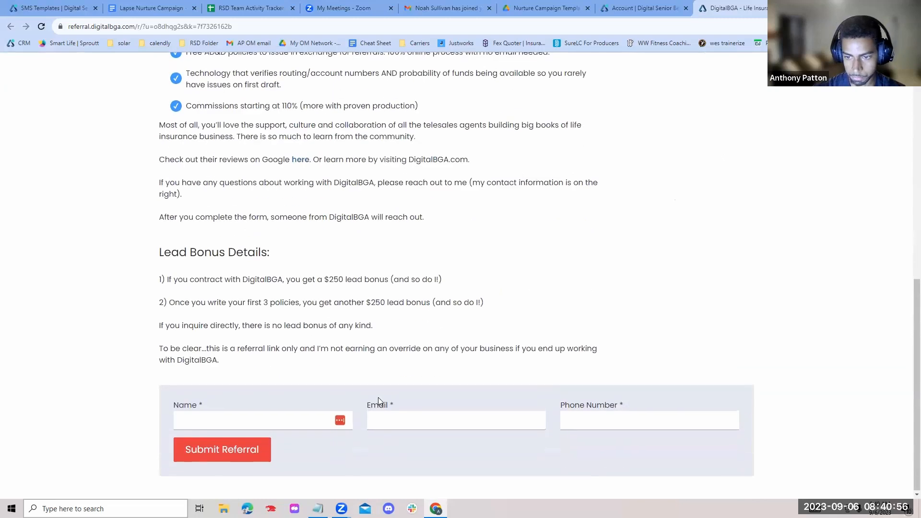
scroll(378, 398, up, 8)
Append the copied agent referral link to the end of the LAPSE D70 SMS content
click(53, 8)
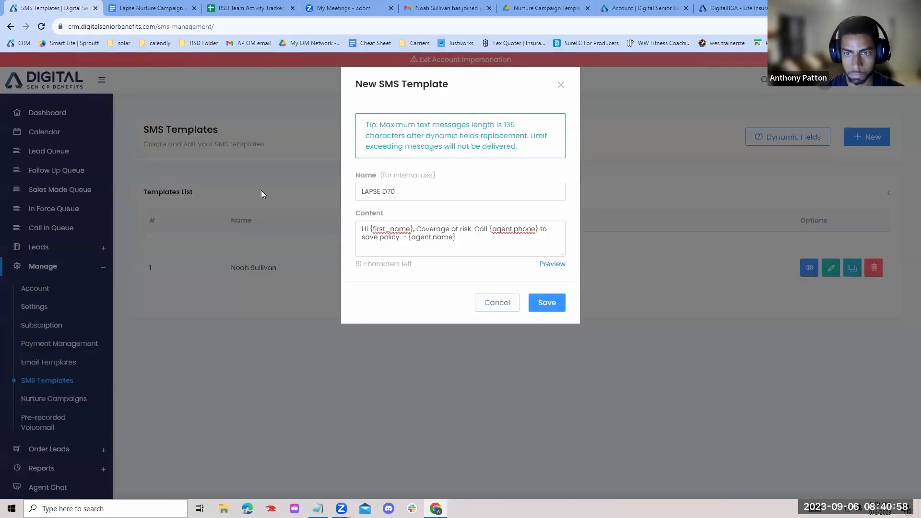
click(484, 242)
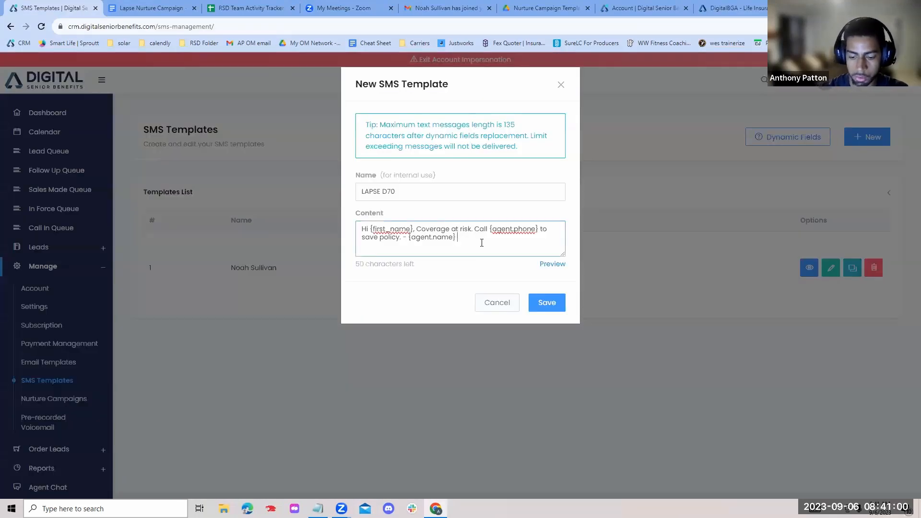
key(ctrl+v)
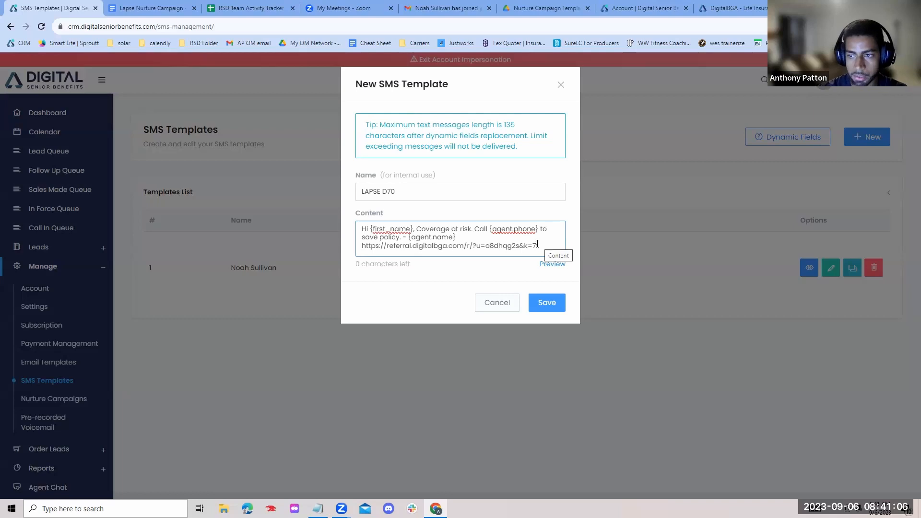
Compare the end of the referral page's full address with the link in the SMS content
click(751, 4)
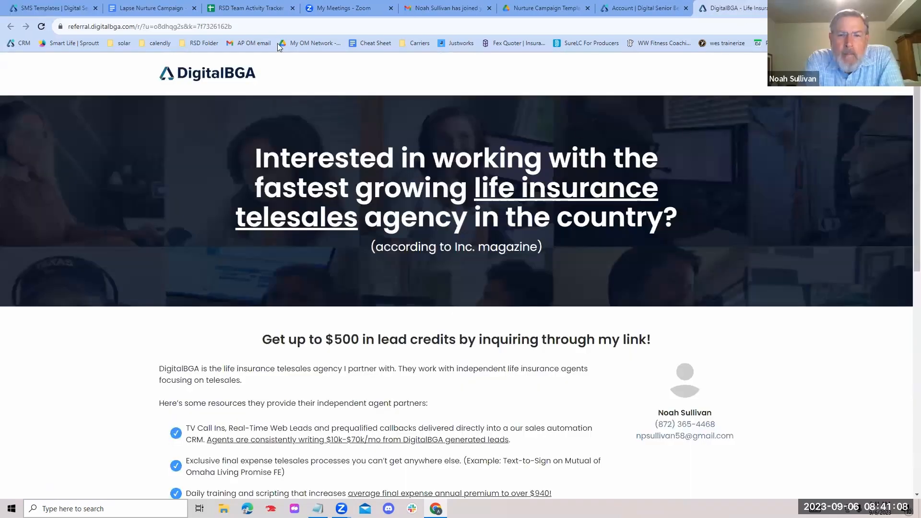
drag(206, 27, 234, 26)
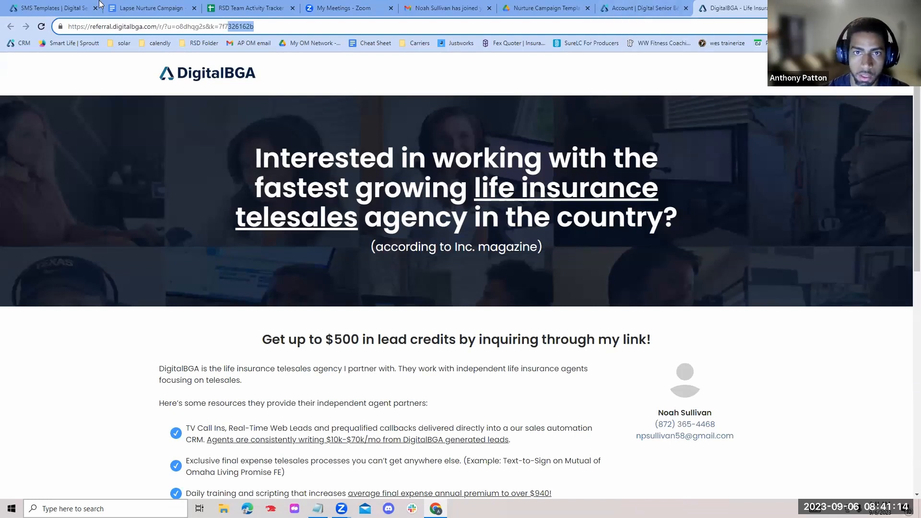
key(ctrl+2)
key(ctrl+1)
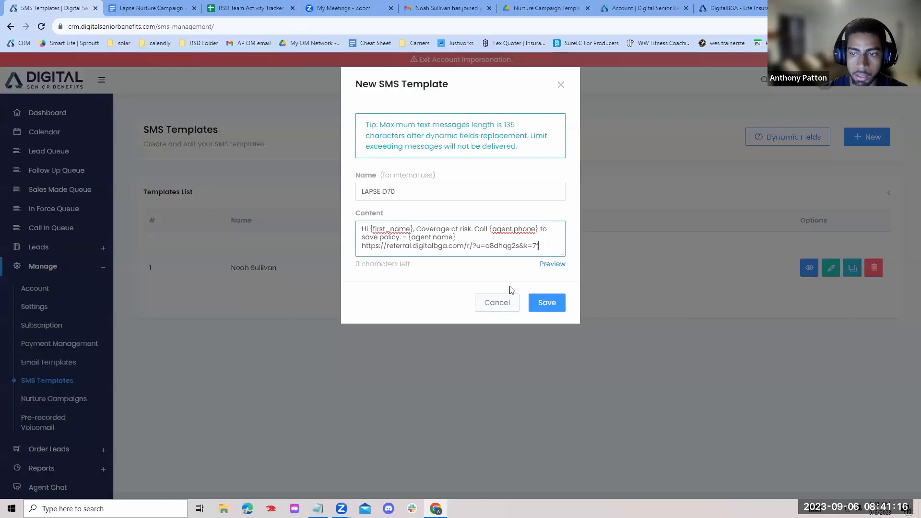
Remove the referral link from the content and save the LAPSE D70 SMS template
drag(547, 242, 362, 252)
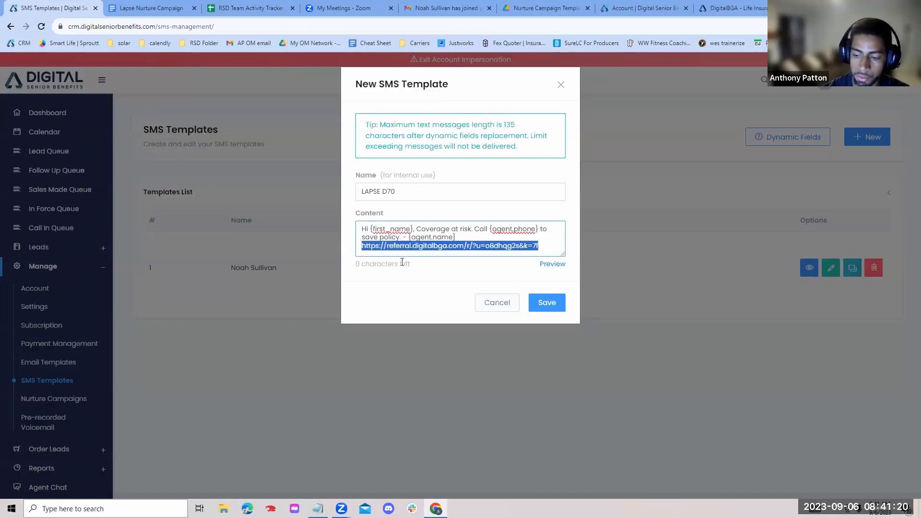
key(BackSpace)
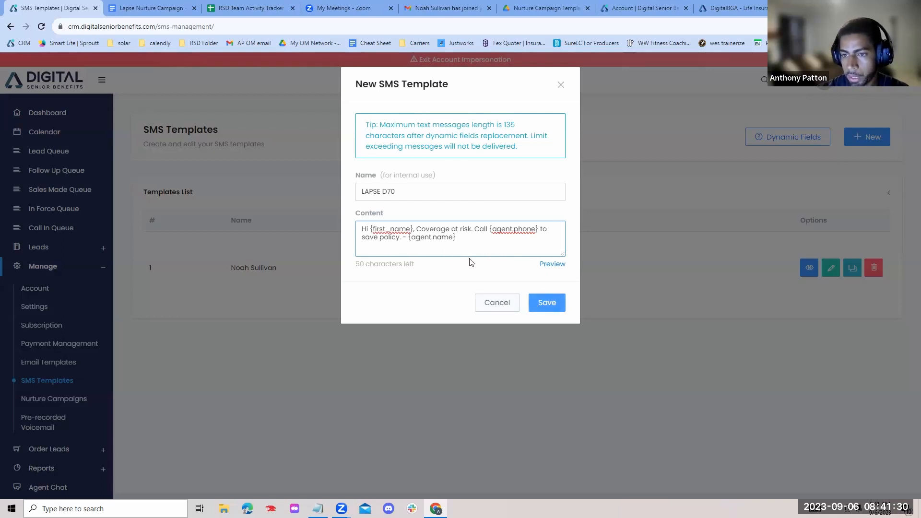
click(545, 303)
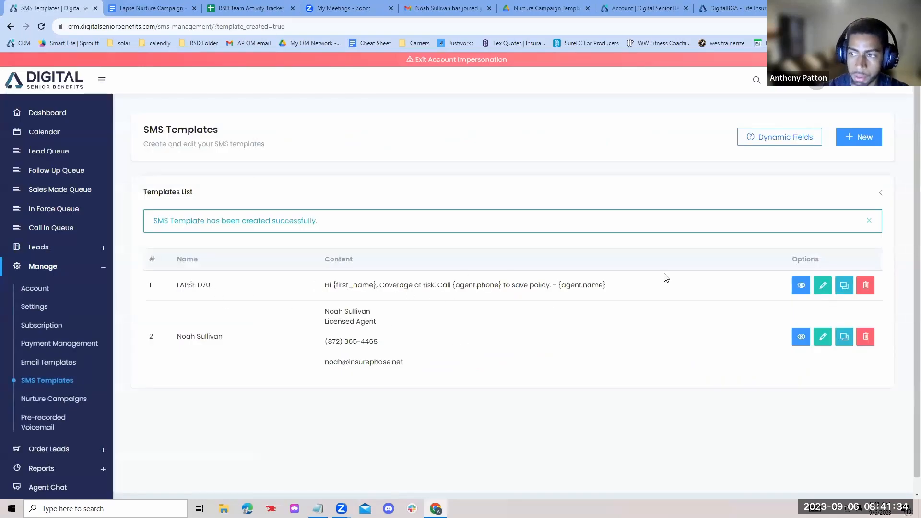
Start another SMS template and copy the name LAPSE D65 from the document into its Name field
click(859, 137)
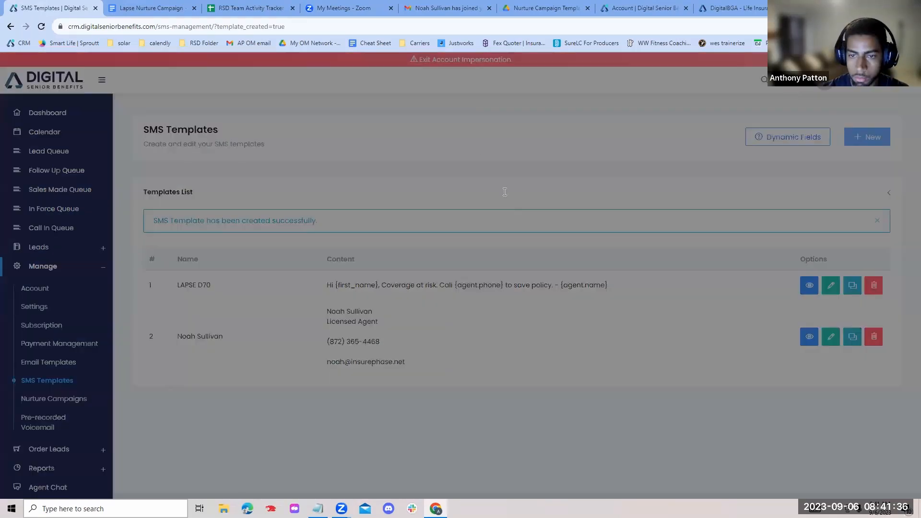
click(152, 8)
drag(373, 328, 411, 328)
key(ctrl+c)
click(54, 8)
click(368, 191)
key(ctrl+v)
Copy the LAPSE D65 message from the document into the template's Content field and save the template
click(152, 8)
triple_click(323, 338)
click(54, 9)
Create and save the LAPSE D60 SMS template with its name and message copied from the document
click(152, 8)
click(54, 8)
click(152, 8)
triple_click(322, 366)
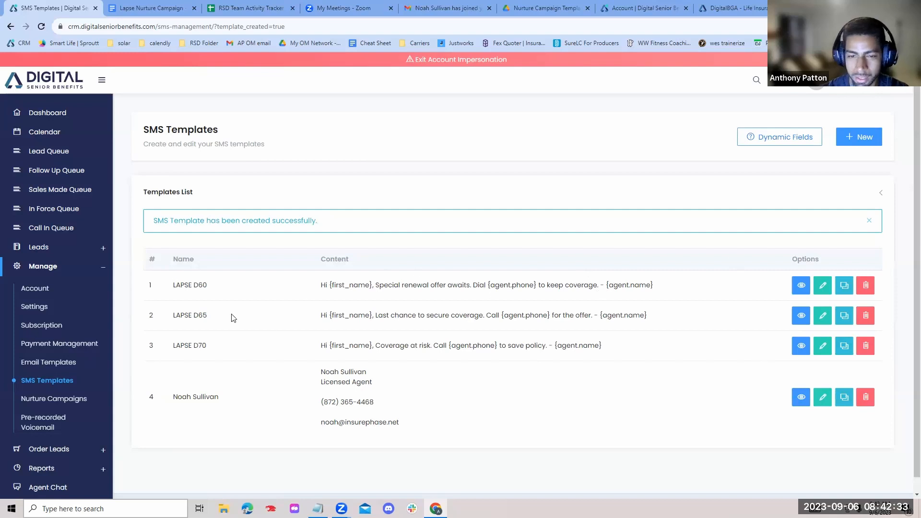
View the email template list, then search the leads for "test lead" and open the Test Lead 2 record
click(43, 363)
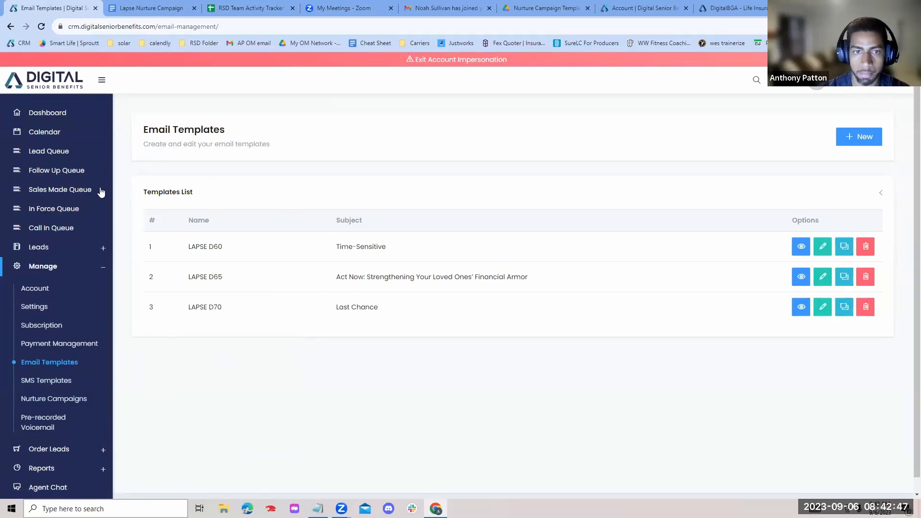
click(756, 81)
text(test lead)
key(Return)
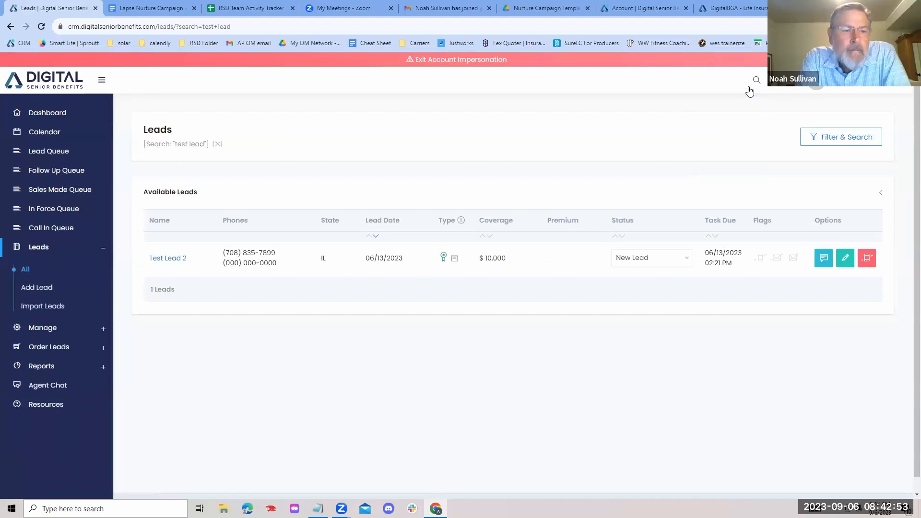
click(167, 261)
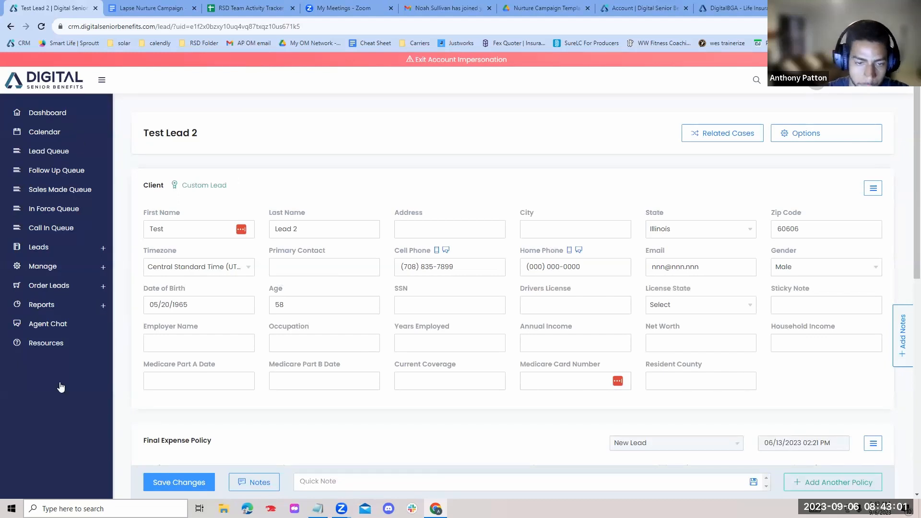
Add a nurture campaign named LAPSE NURTURE CAMPAIGN in the CRM and save it
click(46, 269)
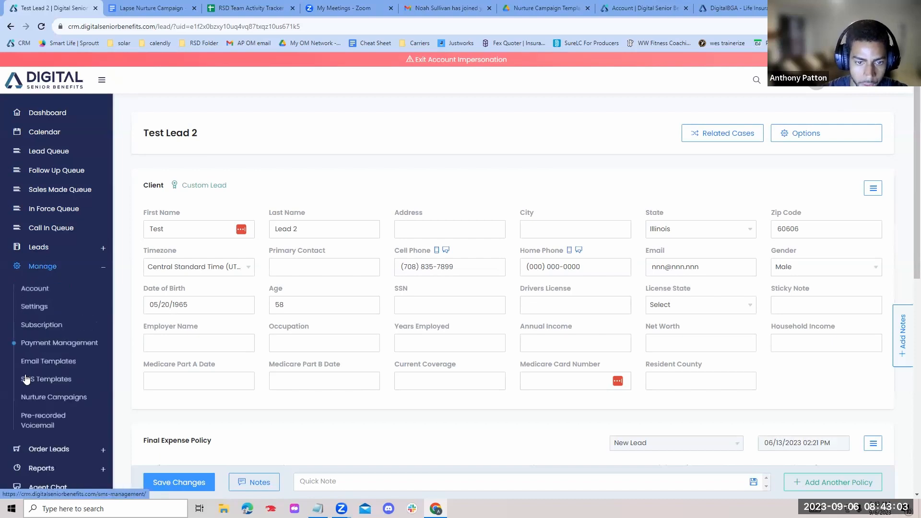
click(42, 404)
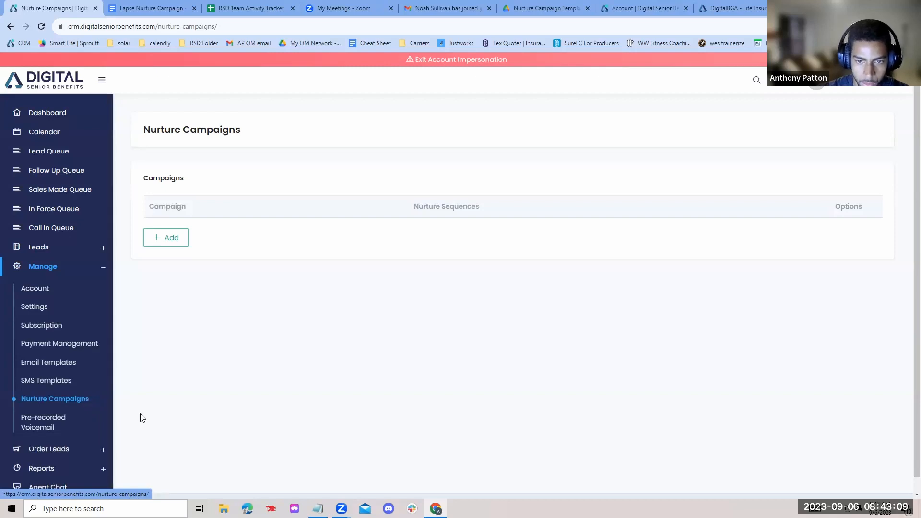
click(161, 240)
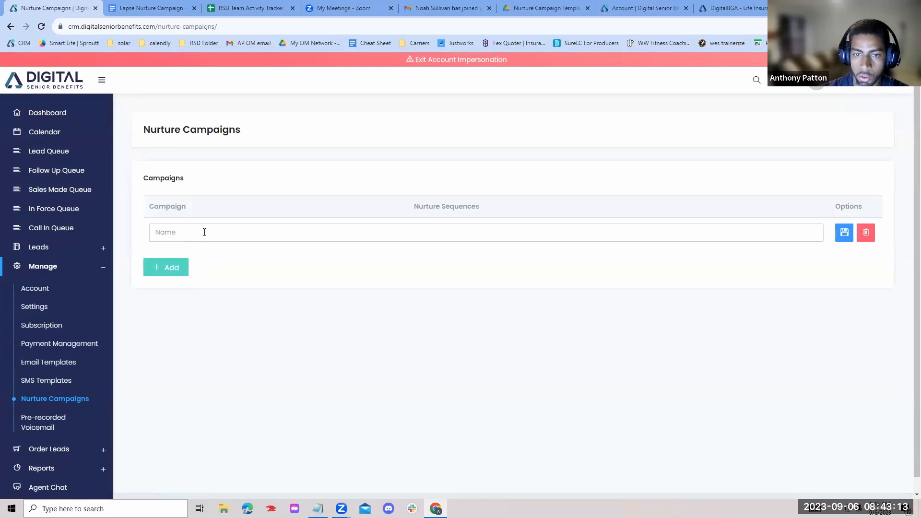
click(866, 485)
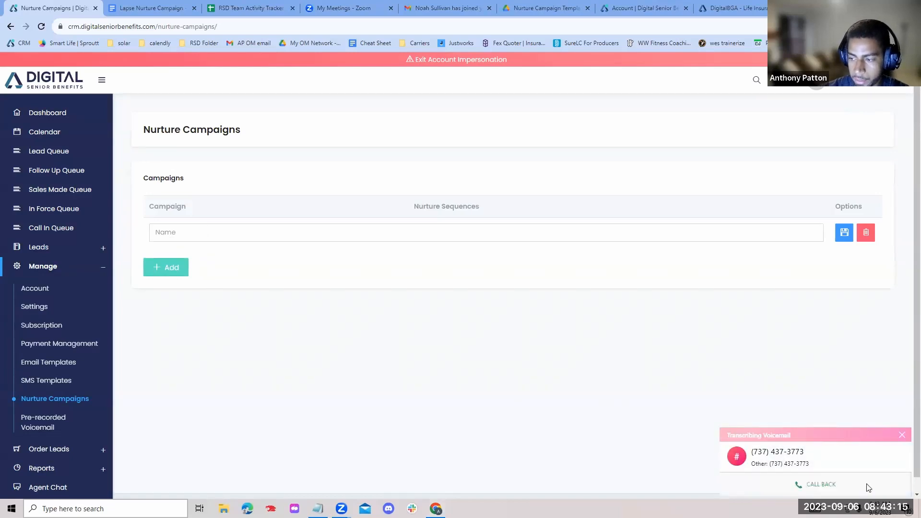
click(186, 231)
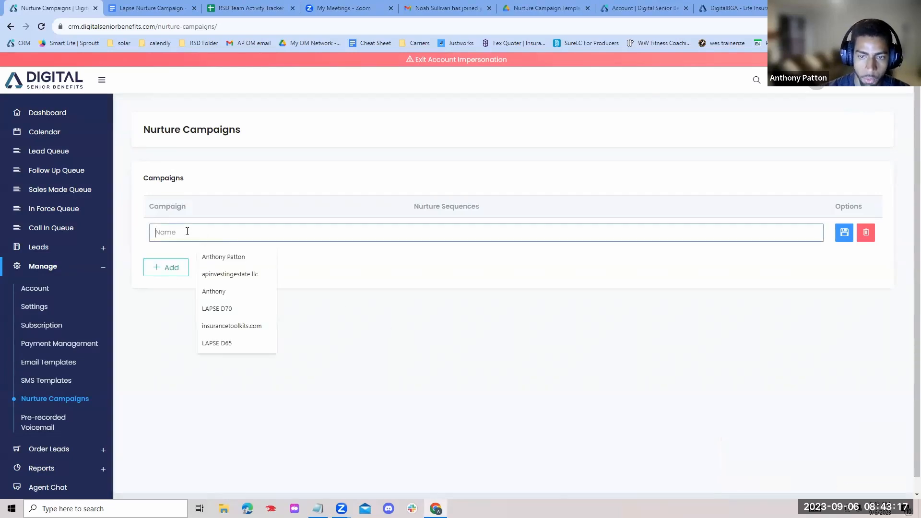
text(L)
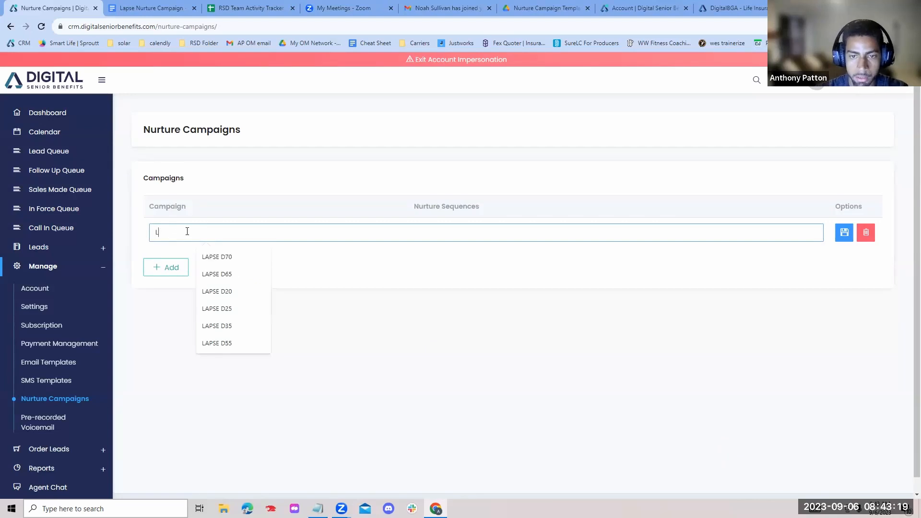
text(APSE )
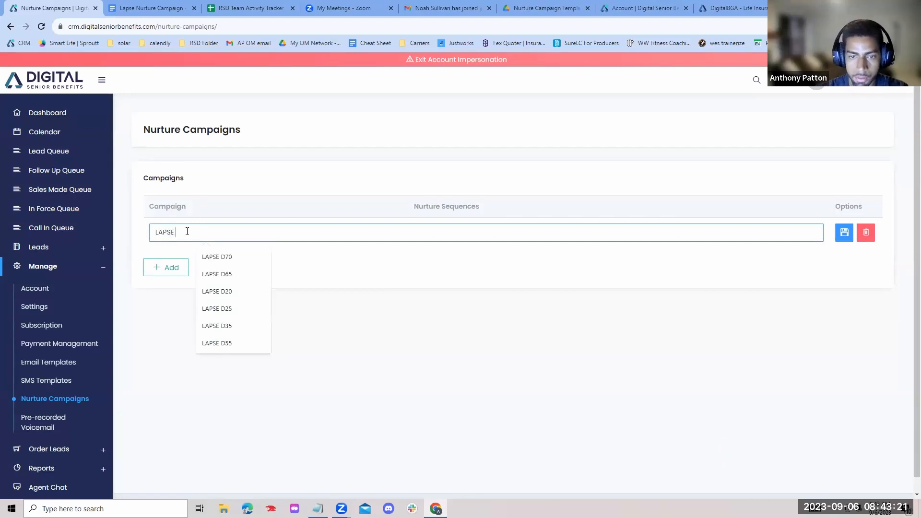
text(NURTURE CAMPAIGN)
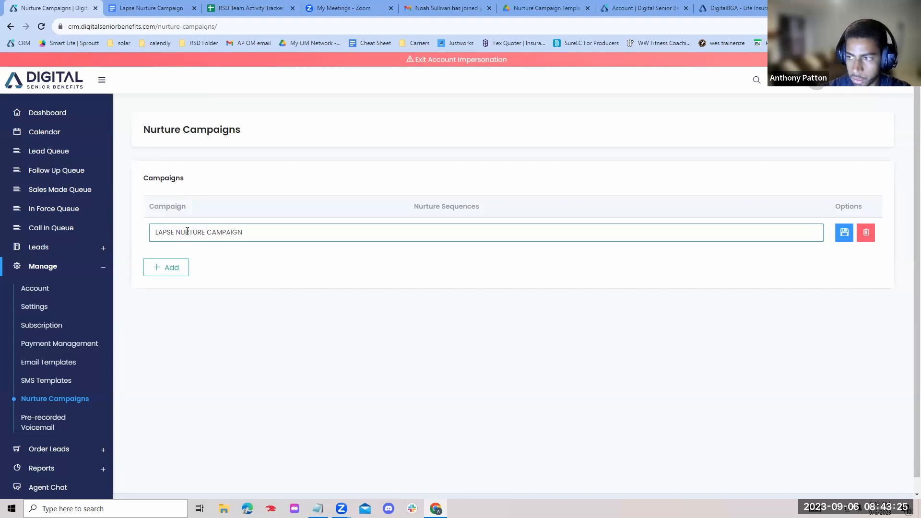
click(845, 234)
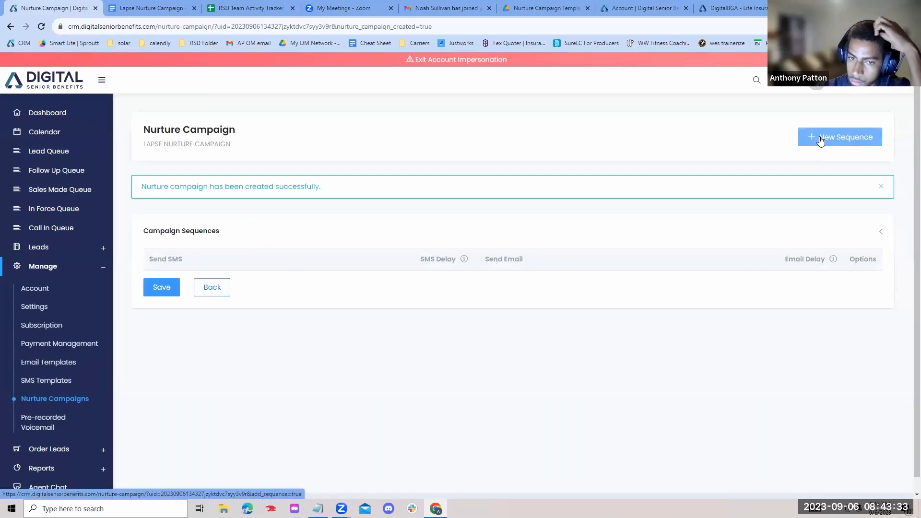
Return to the nurture campaign list and open LAPSE NURTURE CAMPAIGN to view its sequences
click(77, 398)
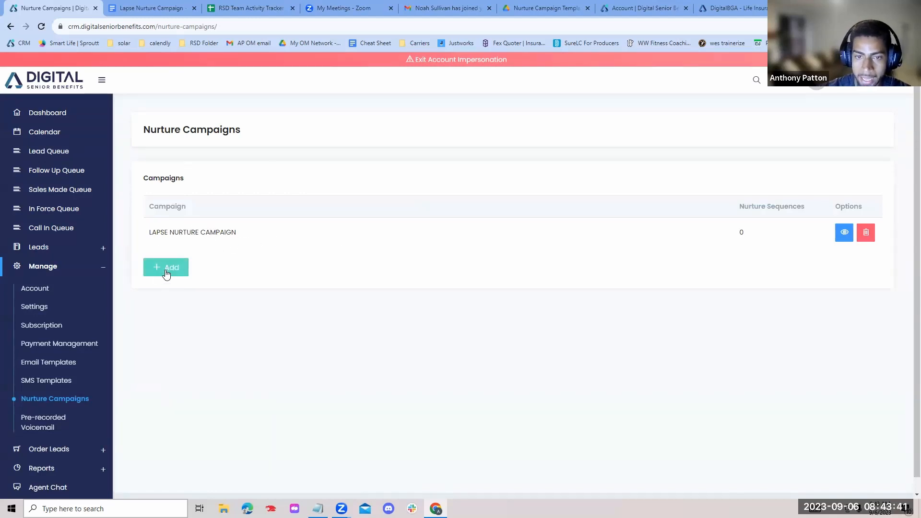
drag(153, 232, 240, 238)
click(150, 233)
click(239, 239)
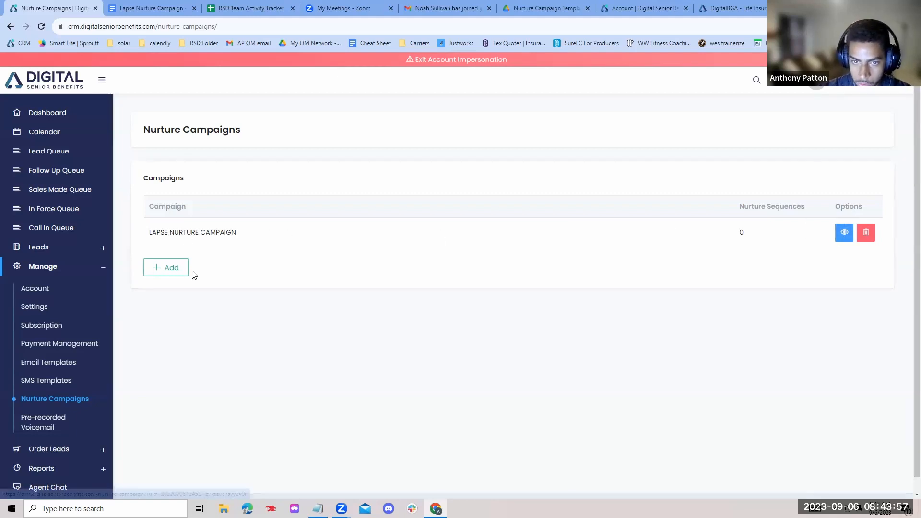
click(844, 232)
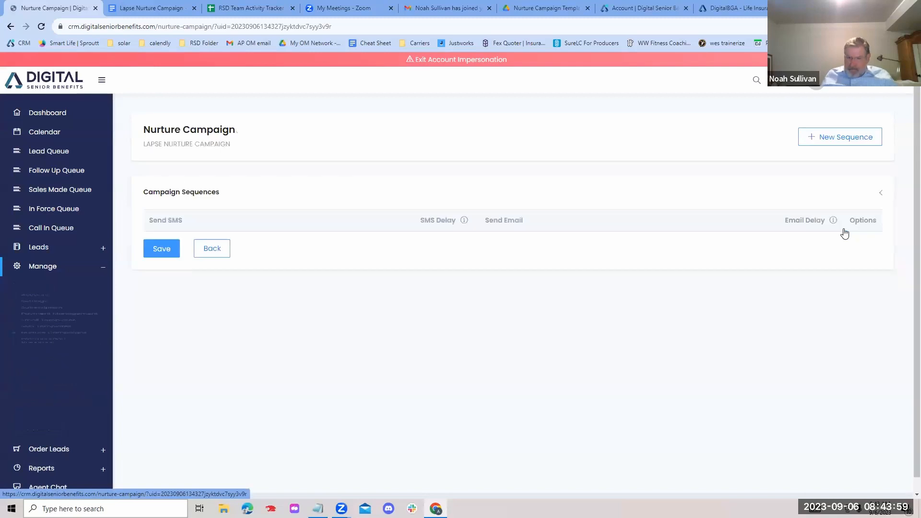
Add a new sequence to LAPSE NURTURE CAMPAIGN and choose LAPSE D70 as its SMS template
click(844, 139)
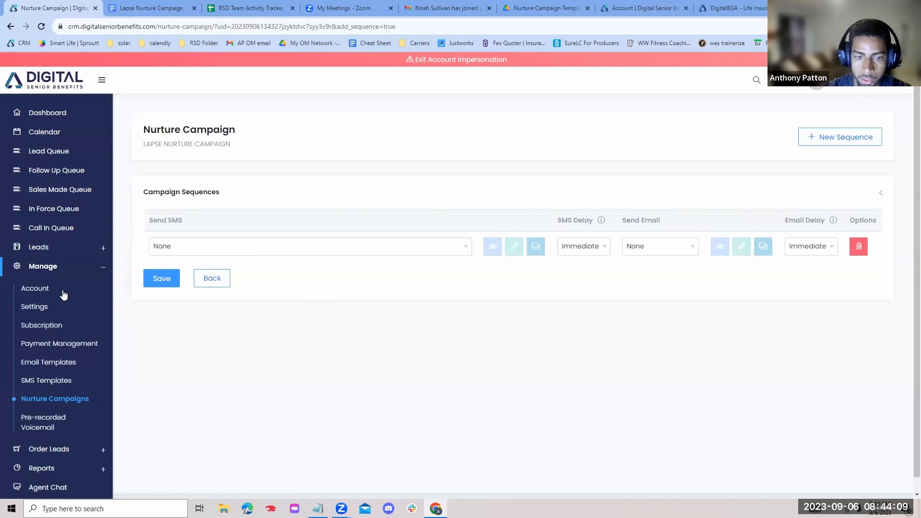
click(344, 254)
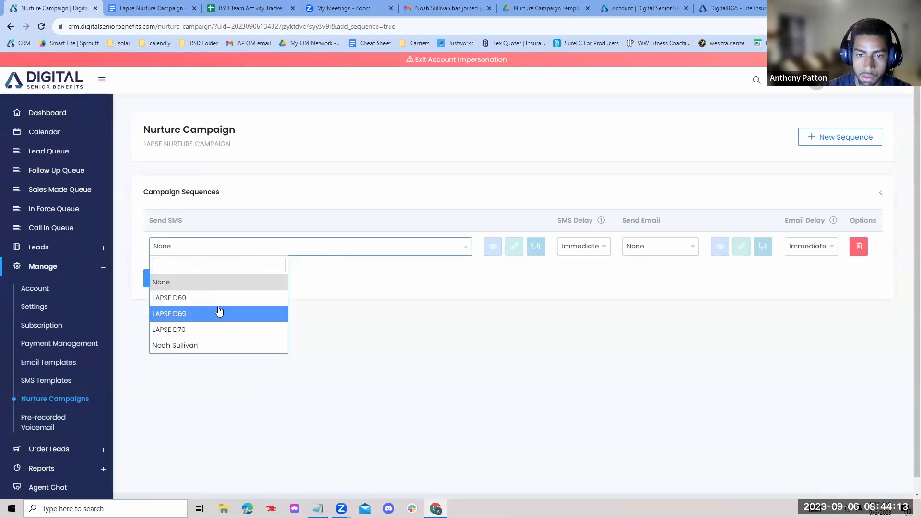
click(191, 334)
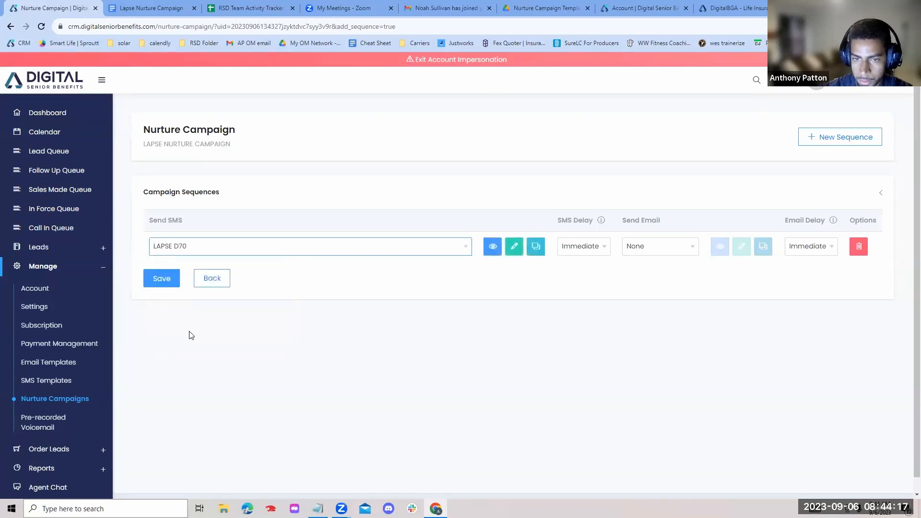
click(403, 250)
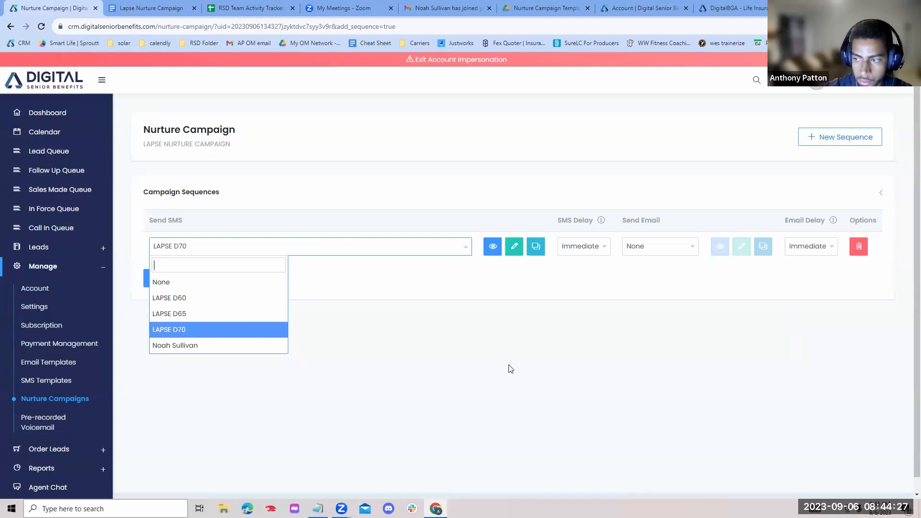
click(231, 335)
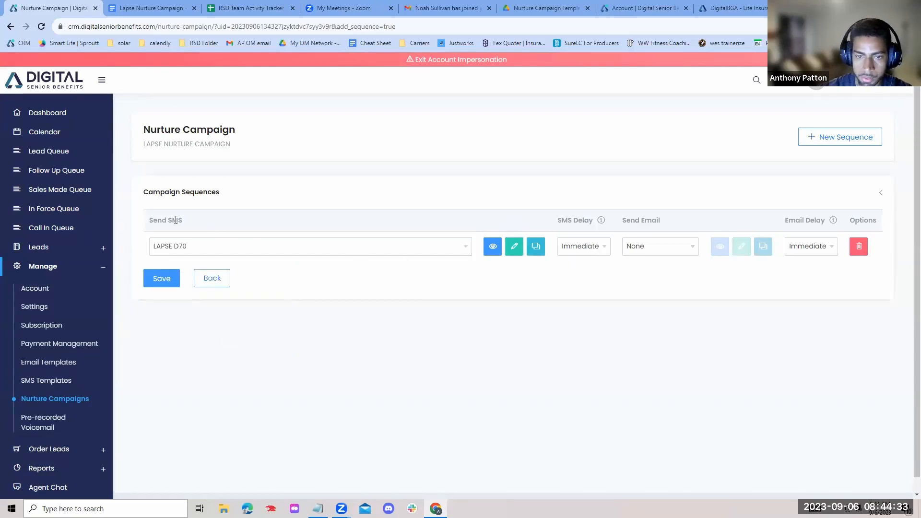
triple_click(161, 221)
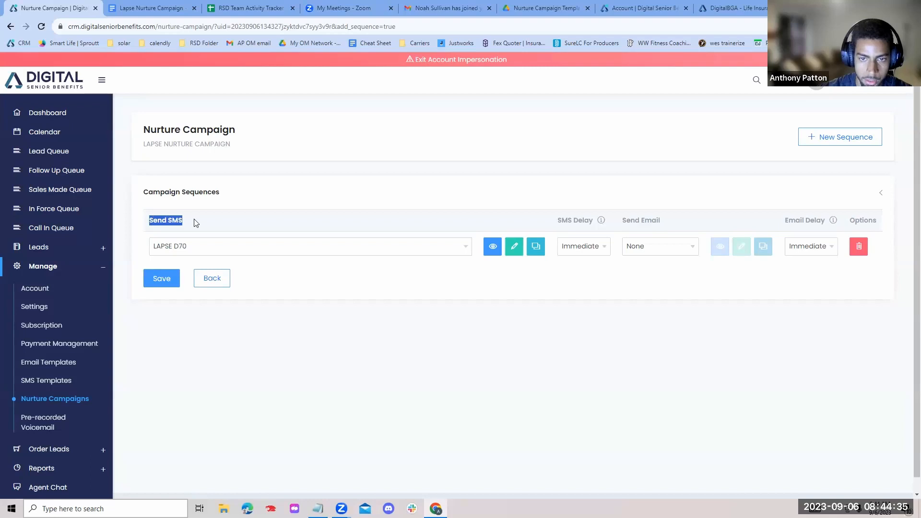
click(195, 252)
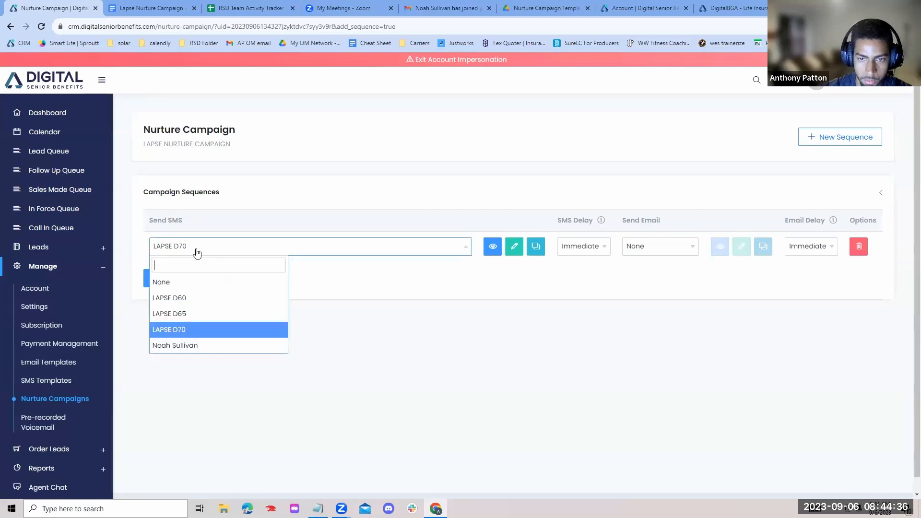
click(198, 334)
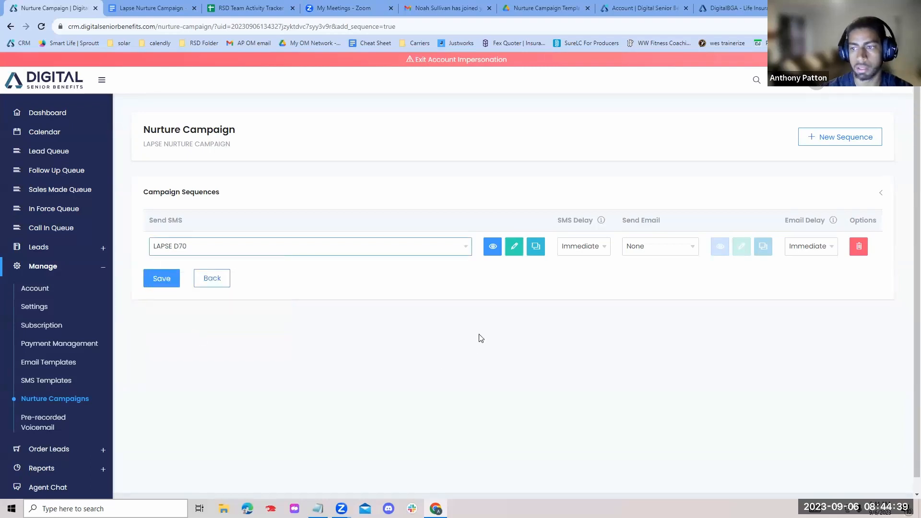
Set the SMS delay of the LAPSE D70 sequence to 70 Days
drag(563, 220, 597, 222)
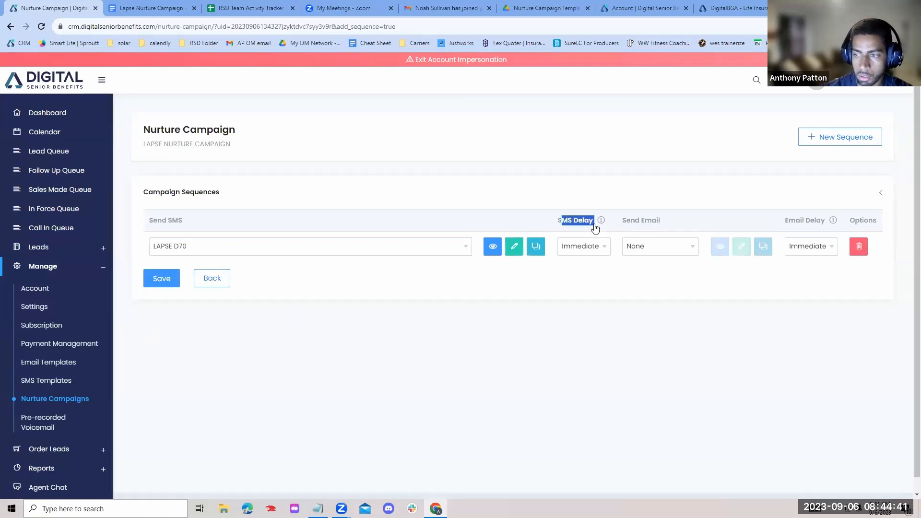
click(574, 249)
scroll(581, 320, down, 10)
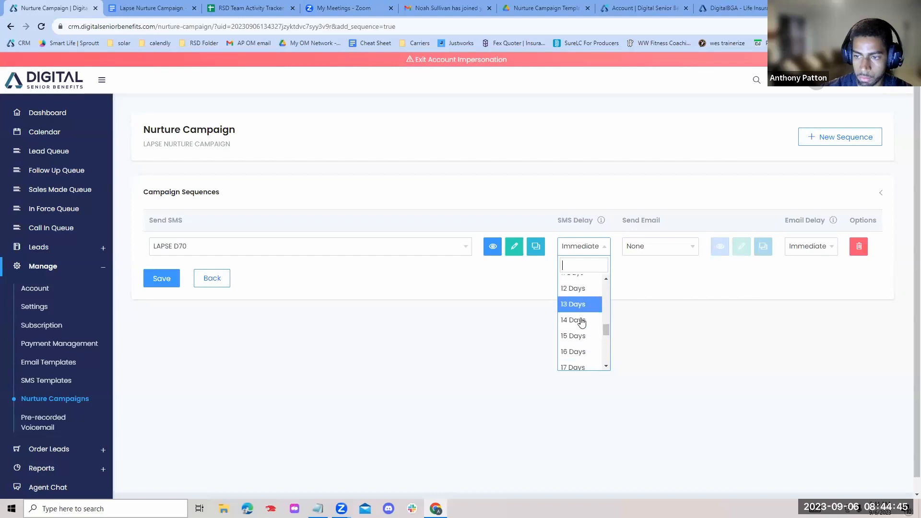
click(582, 353)
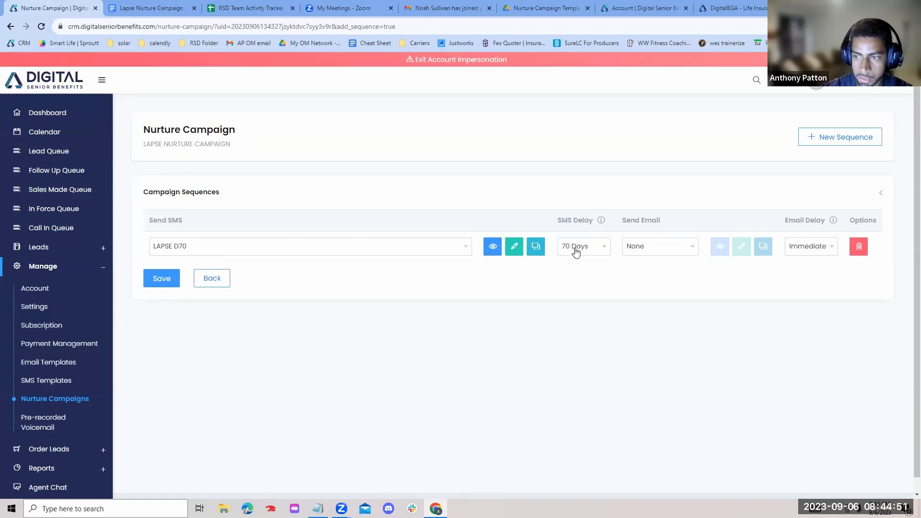
Choose LAPSE D70 as the sequence's email template with an email delay of 70 Days, and save the campaign sequences
click(647, 250)
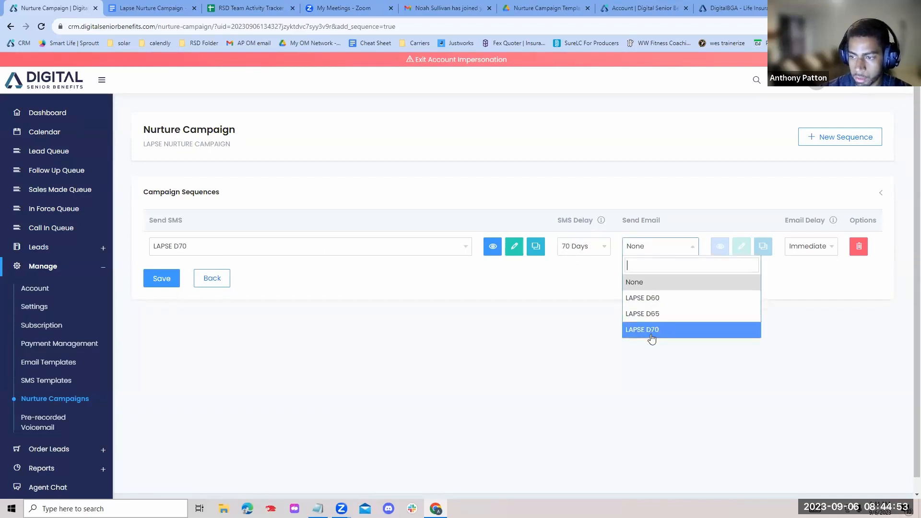
click(653, 333)
click(805, 247)
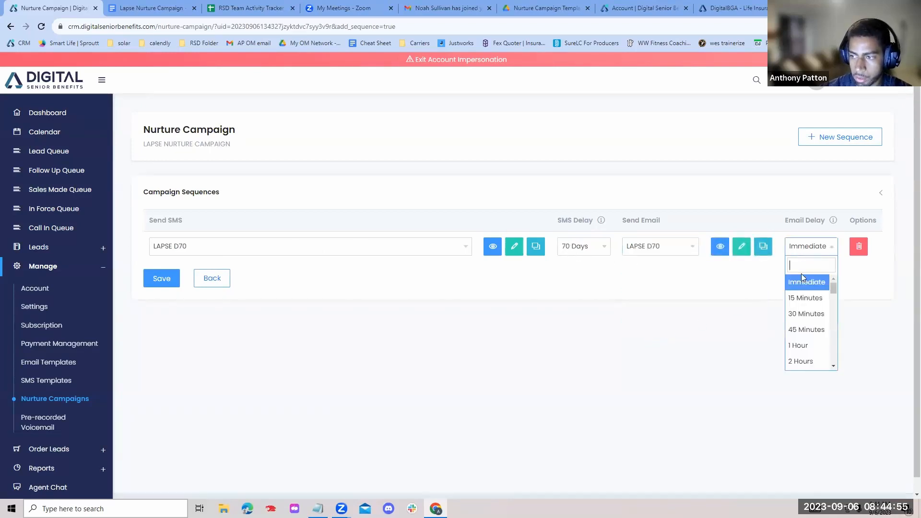
scroll(798, 336, down, 5)
scroll(794, 345, down, 8)
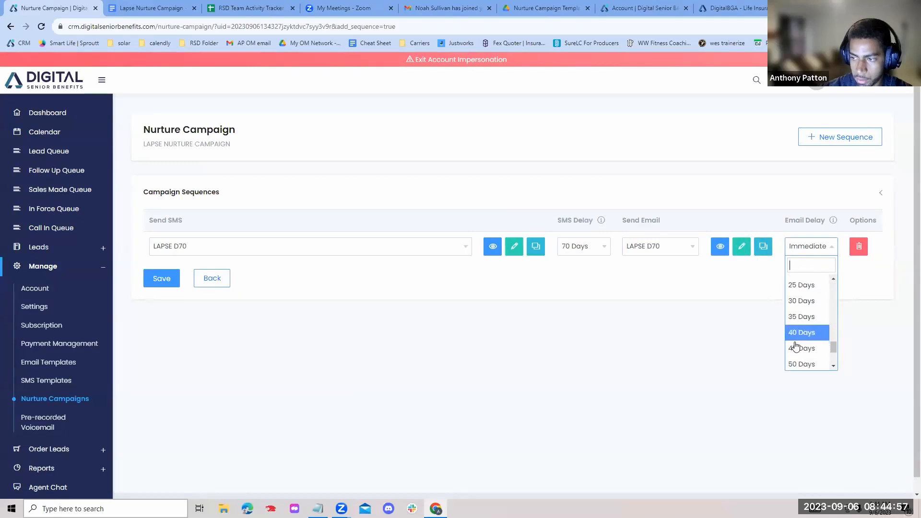
click(795, 344)
click(672, 344)
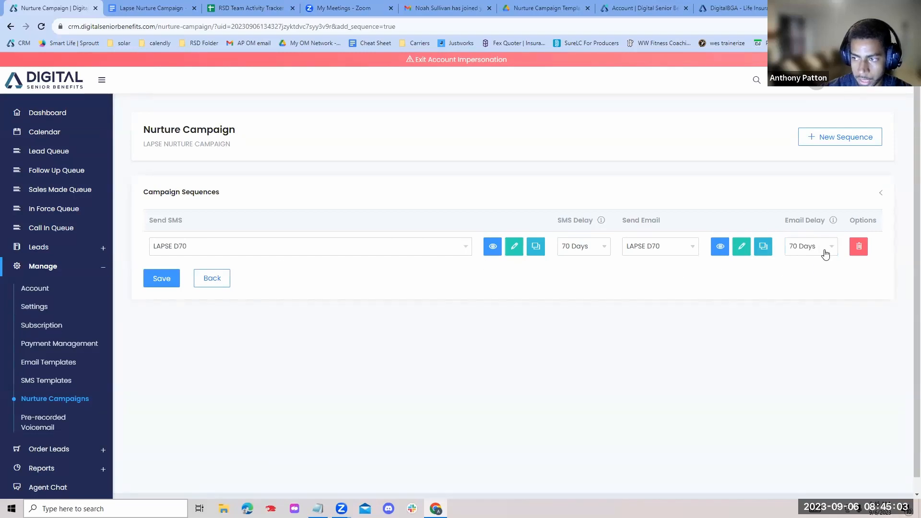
click(166, 278)
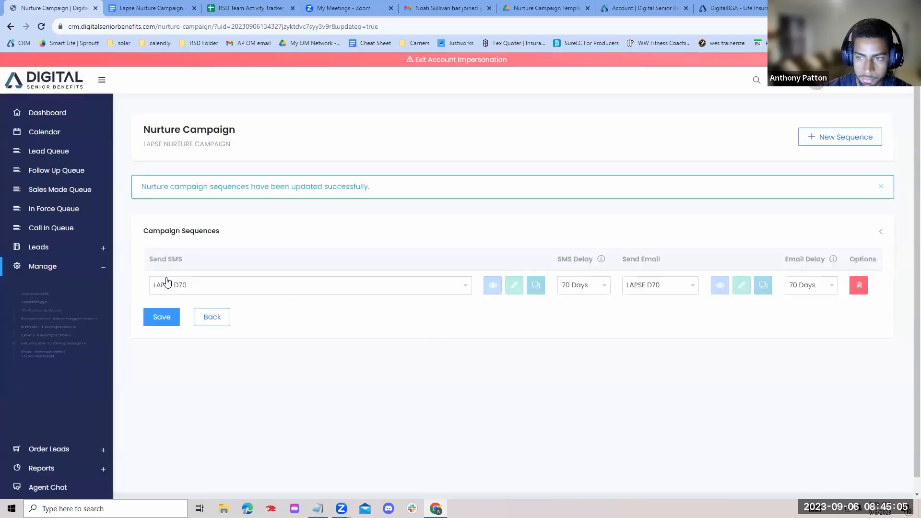
Add a second sequence that sends the LAPSE D65 SMS with a delay of 65 Days
click(839, 140)
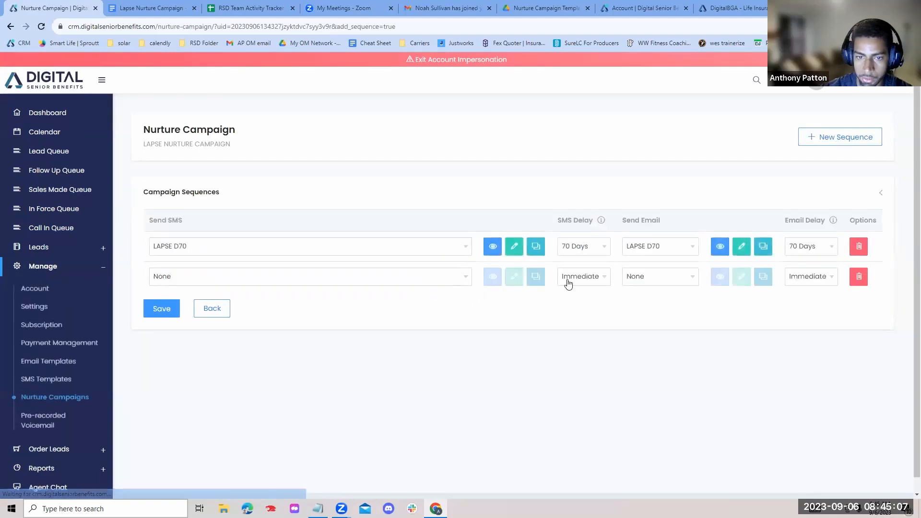
click(417, 282)
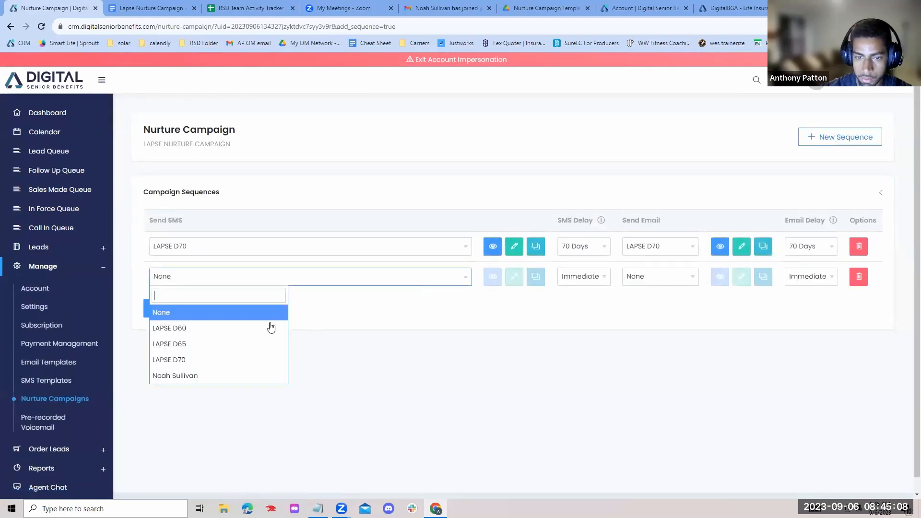
click(196, 344)
click(574, 276)
scroll(591, 366, down, 10)
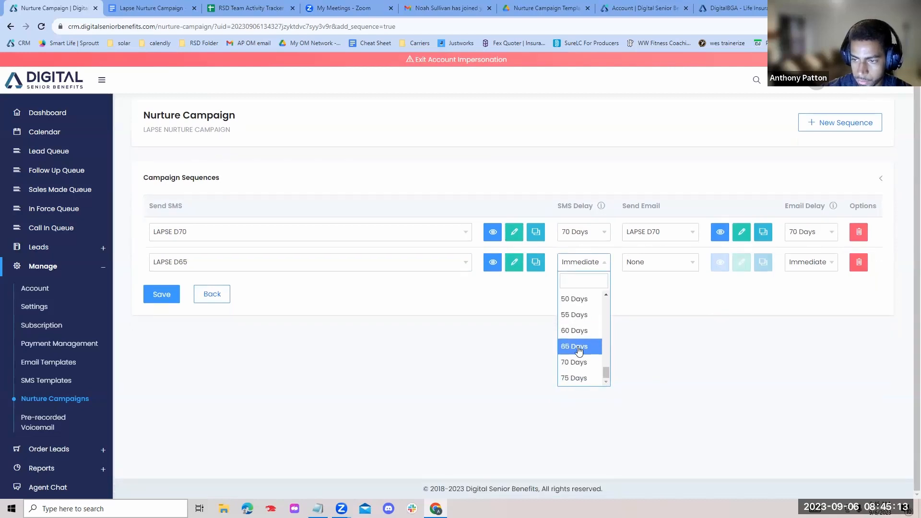
click(578, 348)
Set the second sequence's email to LAPSE D65 with a delay of 65 Days and save the campaign sequences
click(669, 265)
click(657, 334)
click(816, 262)
scroll(797, 352, down, 5)
scroll(797, 353, down, 5)
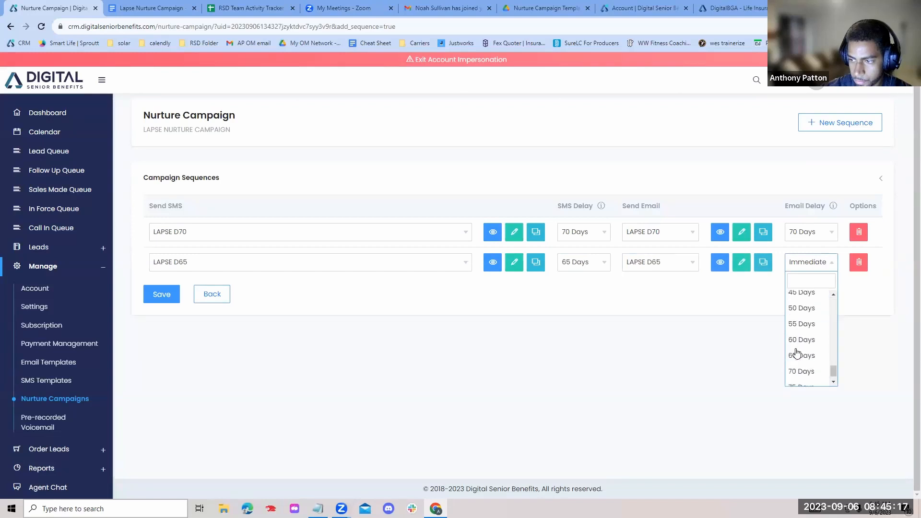
click(797, 354)
click(172, 300)
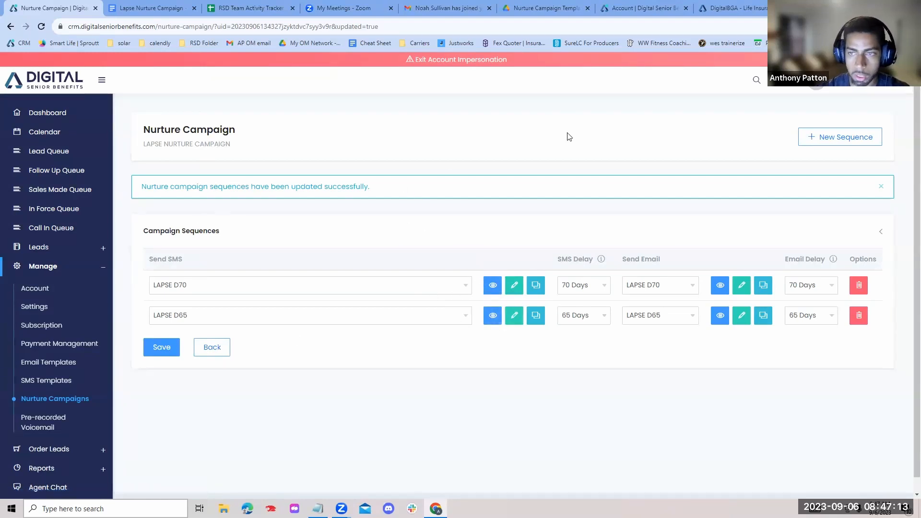
Open the lead search, and view the Dialpad window during the incoming call before minimizing it
click(757, 80)
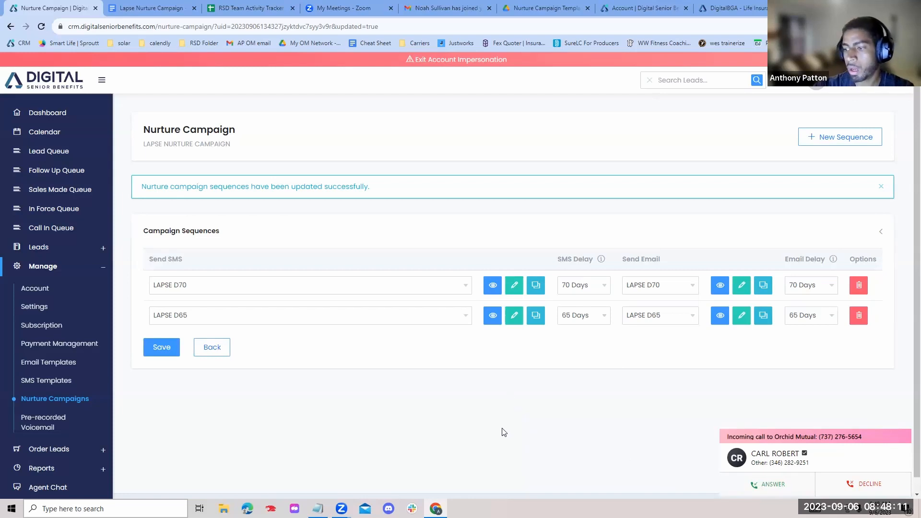
click(294, 509)
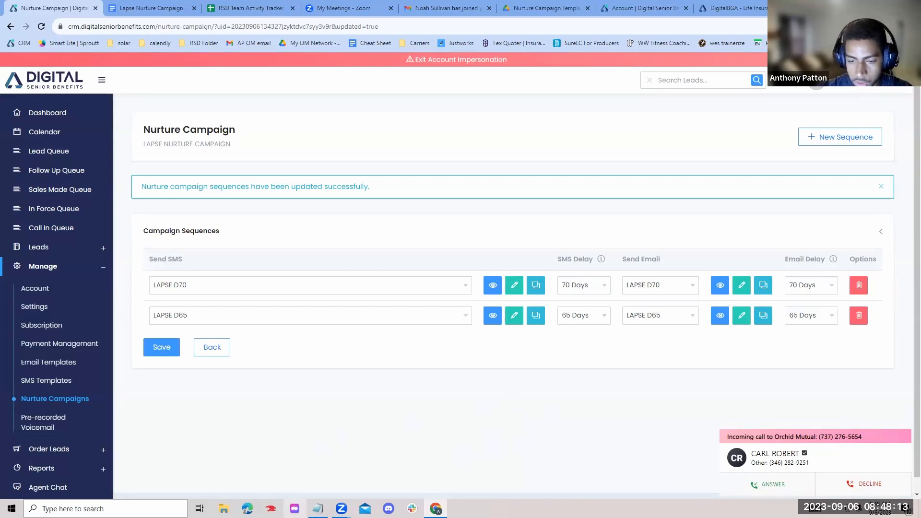
click(324, 191)
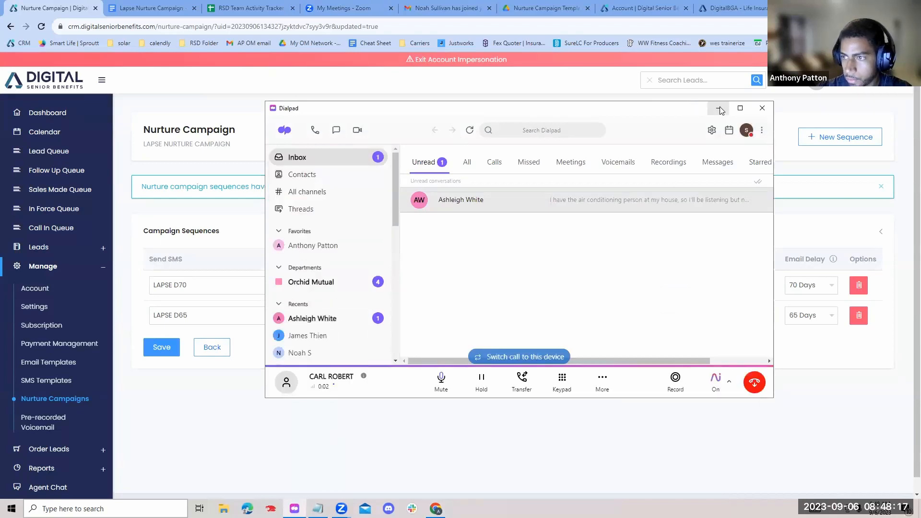
click(716, 108)
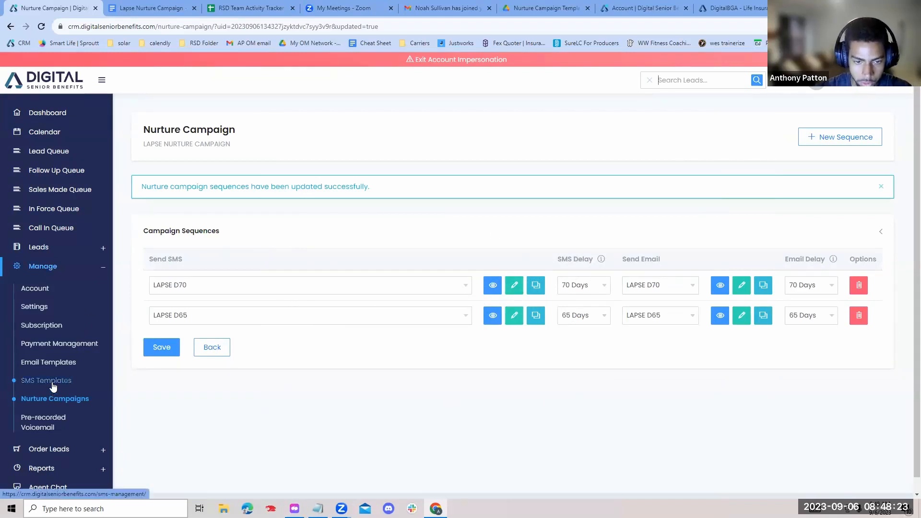
Search the leads for TEST and open the Test Lead 2 record
text(tTEST)
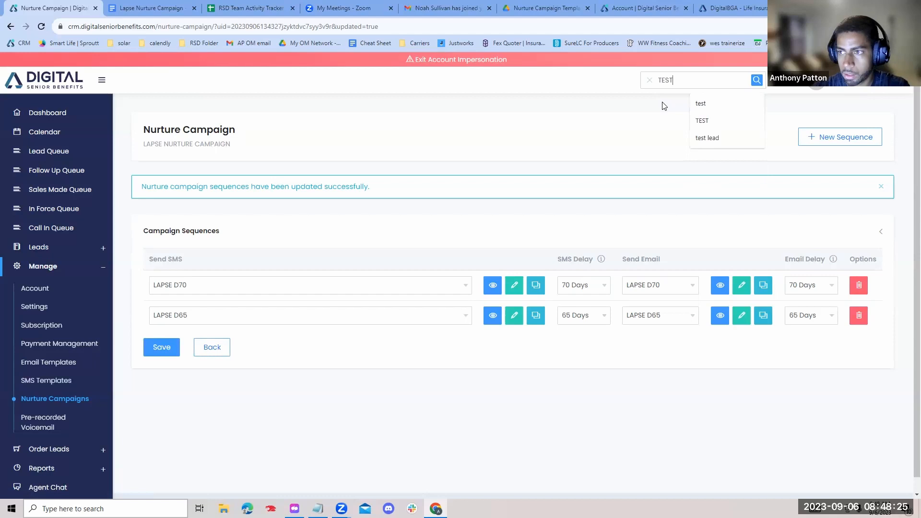
key(Return)
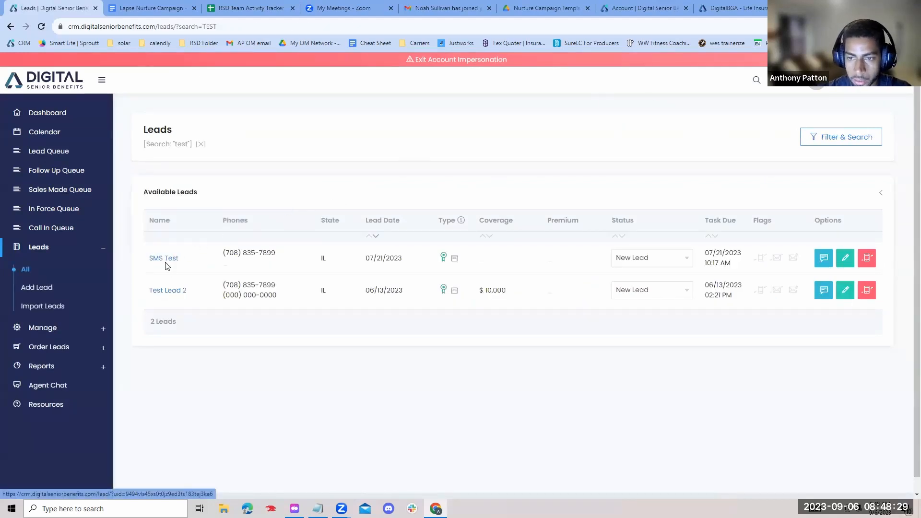
click(171, 290)
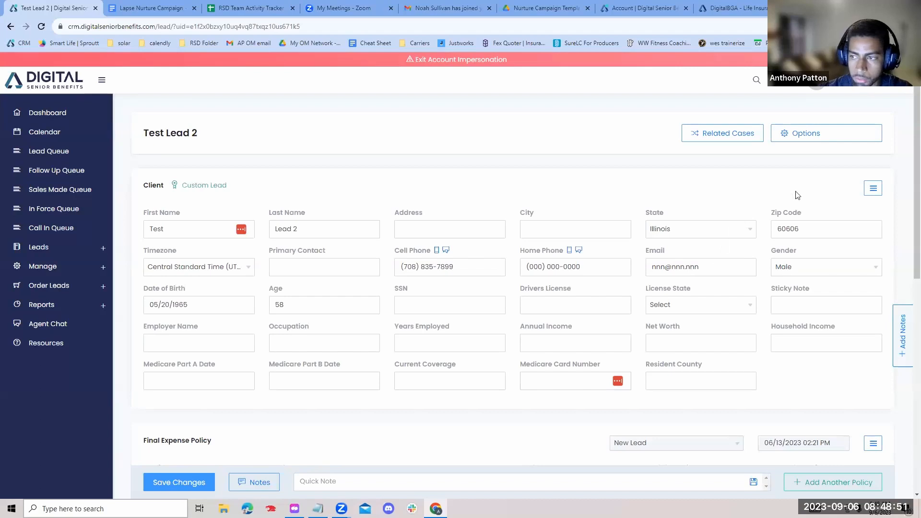
Open the nurture campaigns of Test Lead 2 and assign the lead to LAPSE NURTURE CAMPAIGN
click(799, 139)
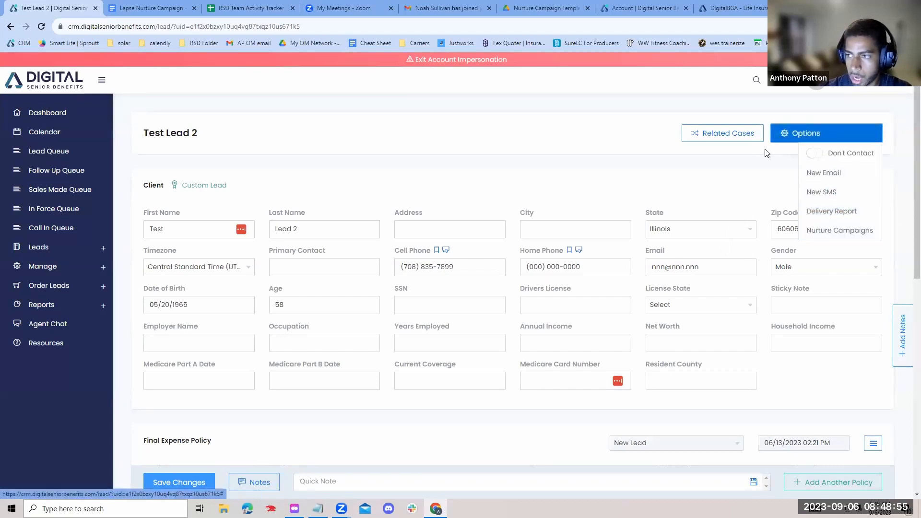
click(798, 135)
click(799, 134)
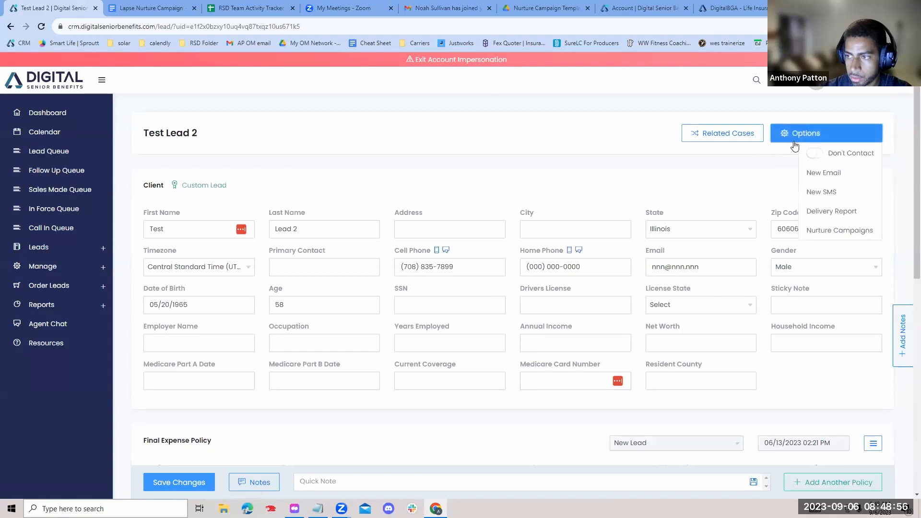
click(828, 231)
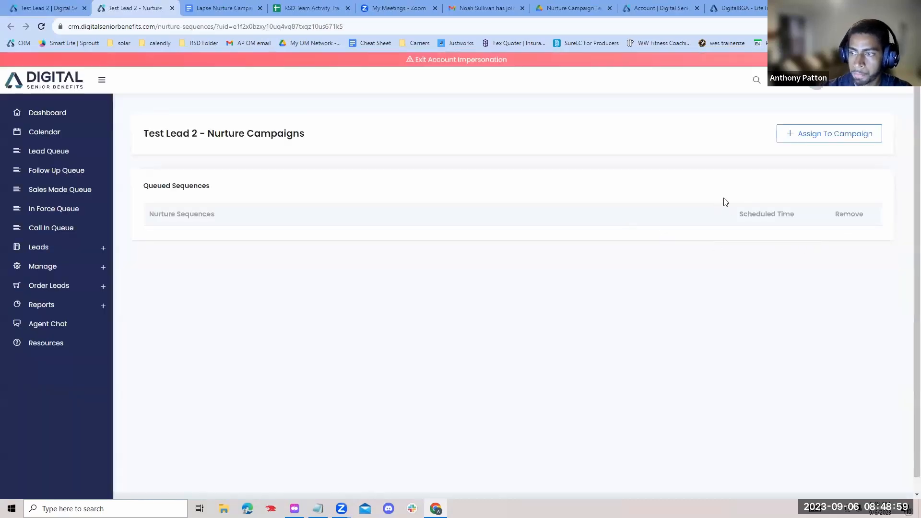
click(789, 133)
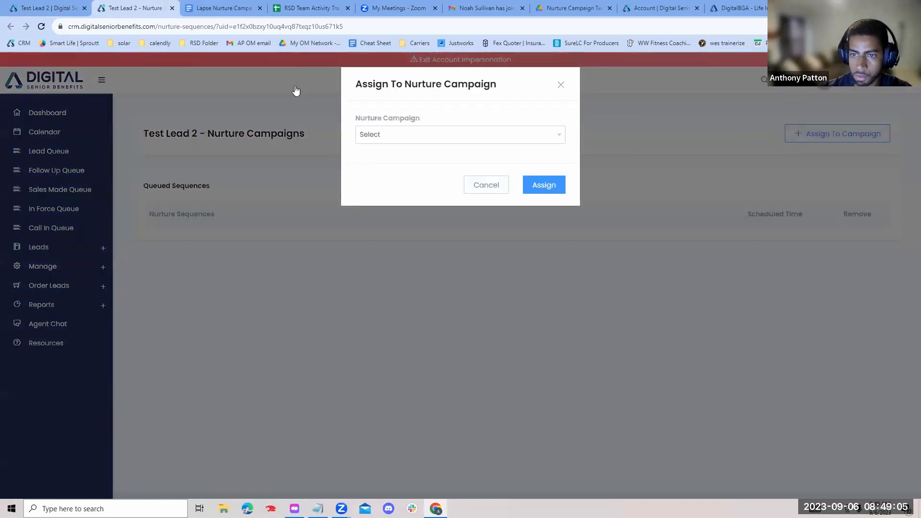
click(390, 135)
click(393, 190)
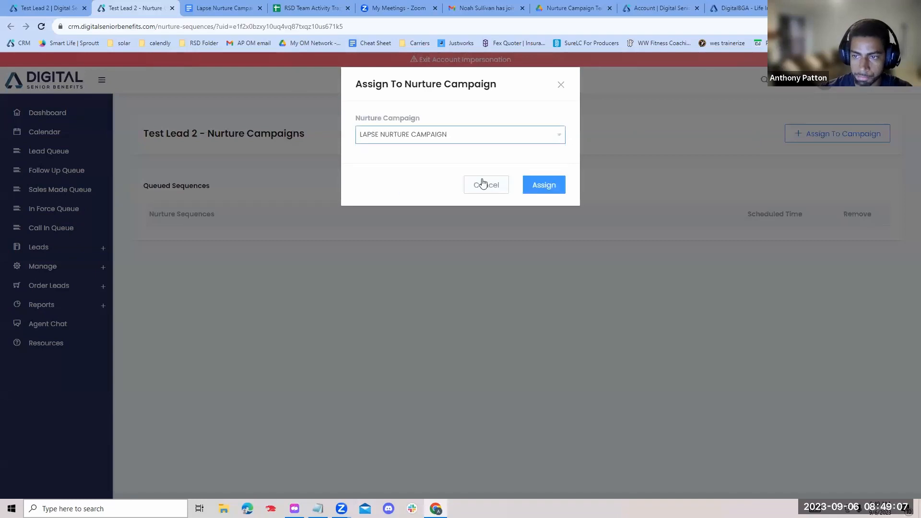
click(556, 187)
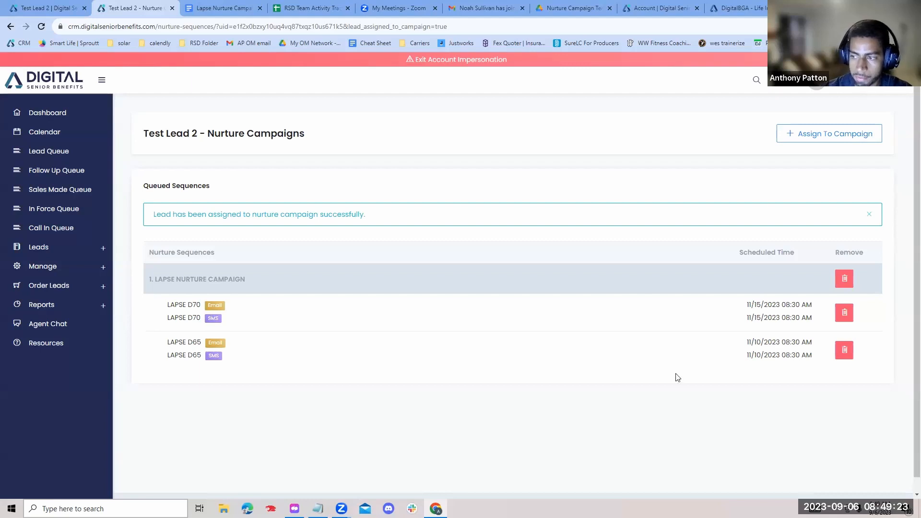
Remove the lead from LAPSE NURTURE CAMPAIGN and assign it to the same campaign again
click(845, 279)
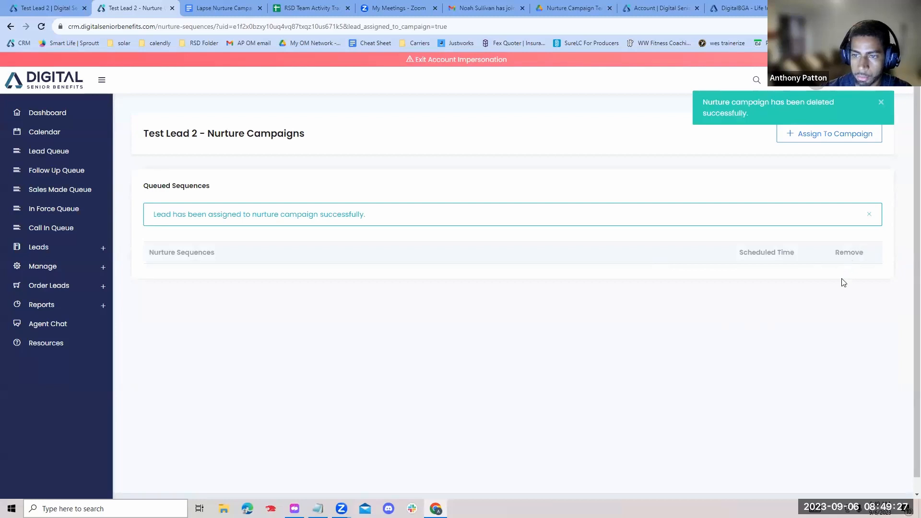
click(811, 144)
click(525, 137)
click(511, 188)
click(542, 185)
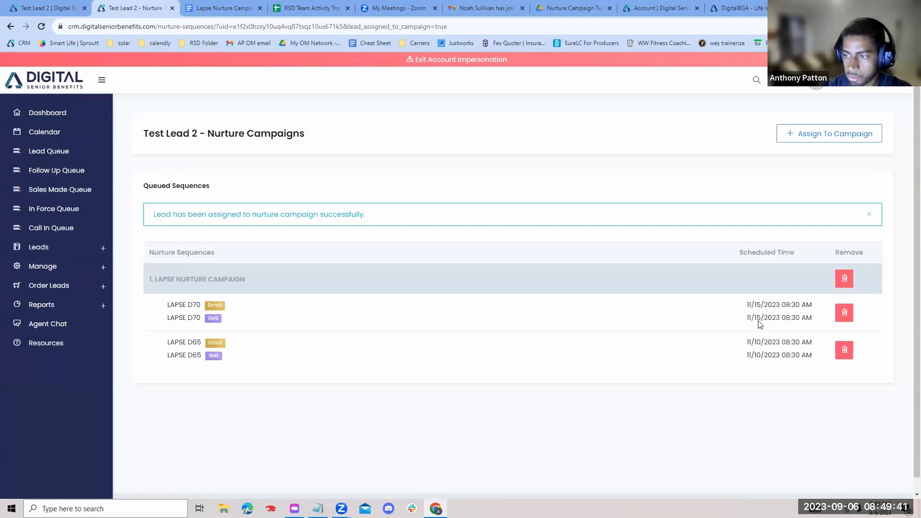
Remove LAPSE NURTURE CAMPAIGN from the lead's queued sequences and dismiss the campaign assignment dialog
click(844, 279)
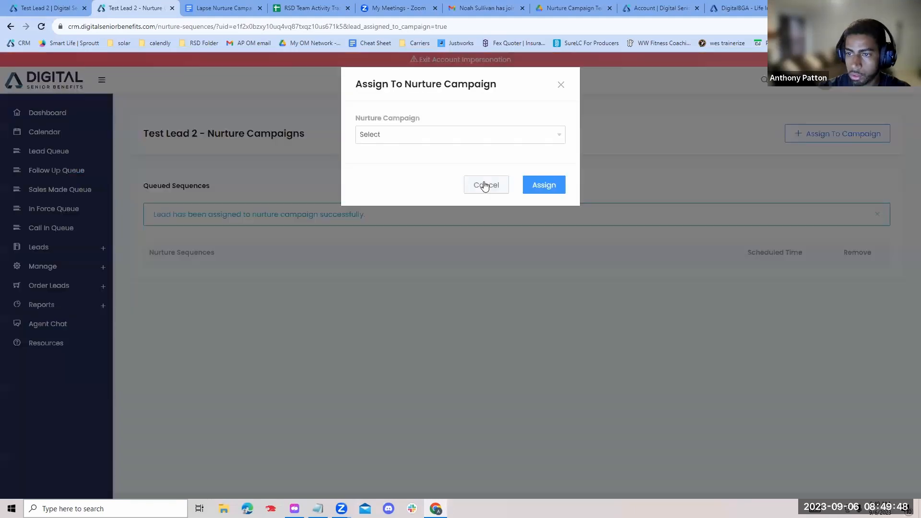
click(486, 185)
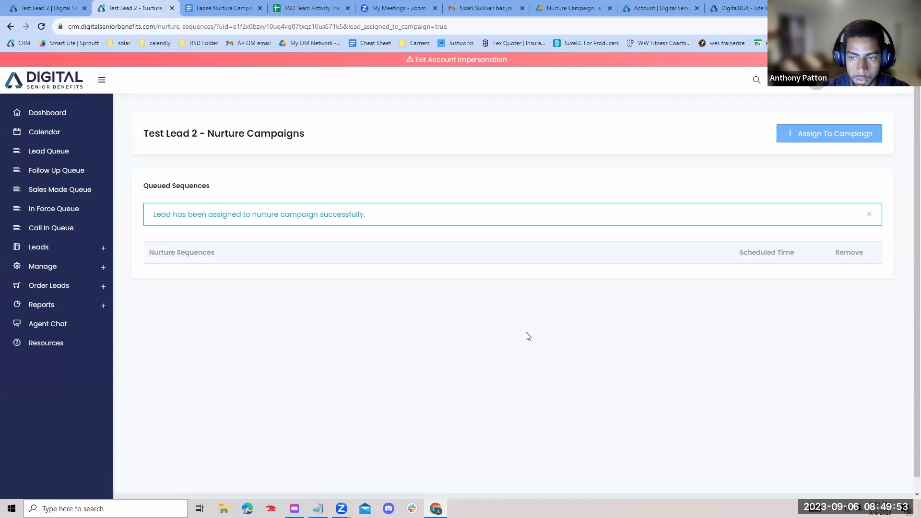
Search the leads for TEST, open the Test Lead 2 record and display its notes
click(758, 80)
text(TEST)
key(Return)
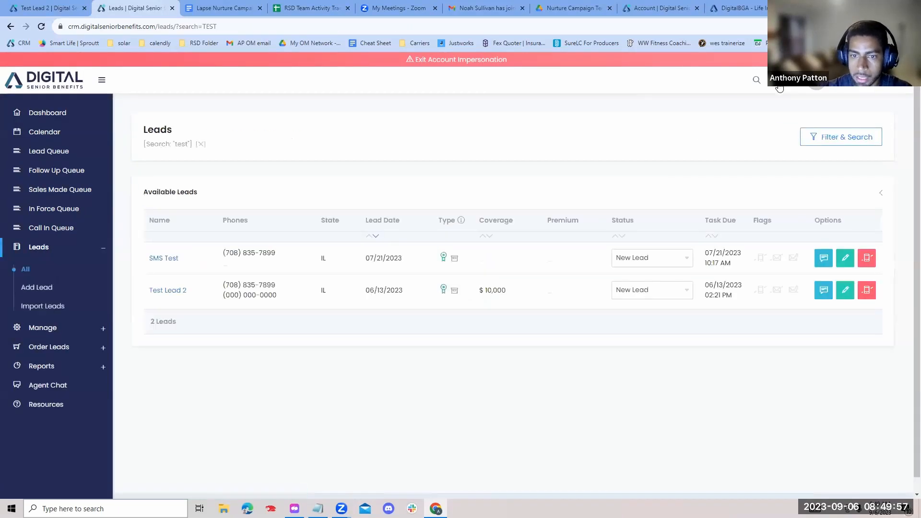
click(159, 292)
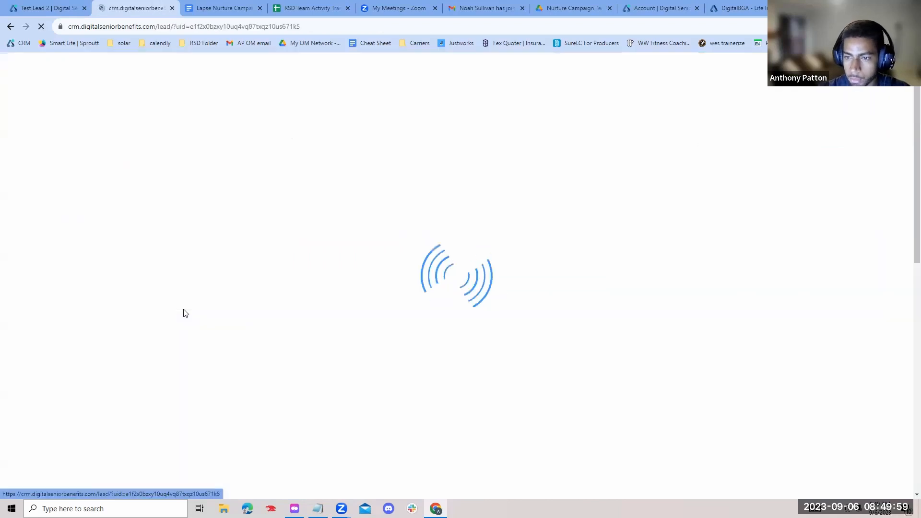
click(251, 481)
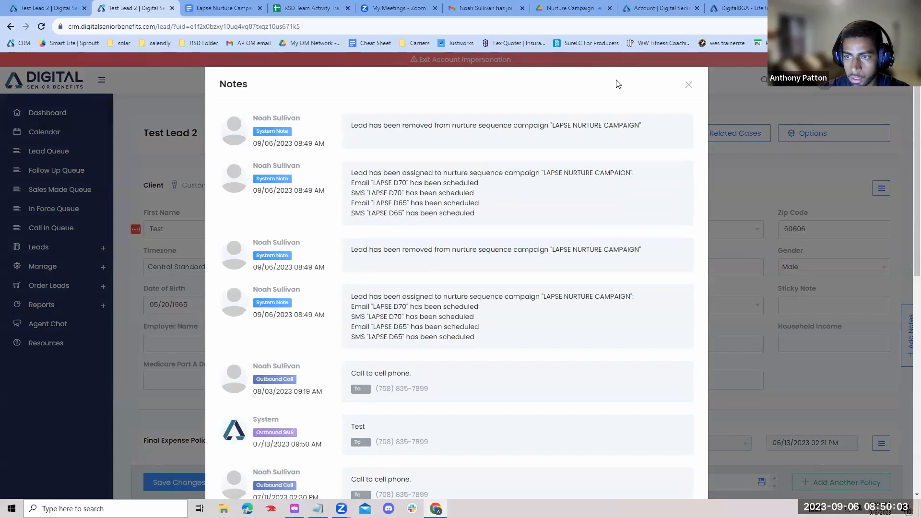
Examine the system notes logging the lead's campaign assignment and its scheduled emails and SMS, and close the notes
drag(351, 183, 472, 214)
drag(352, 172, 475, 435)
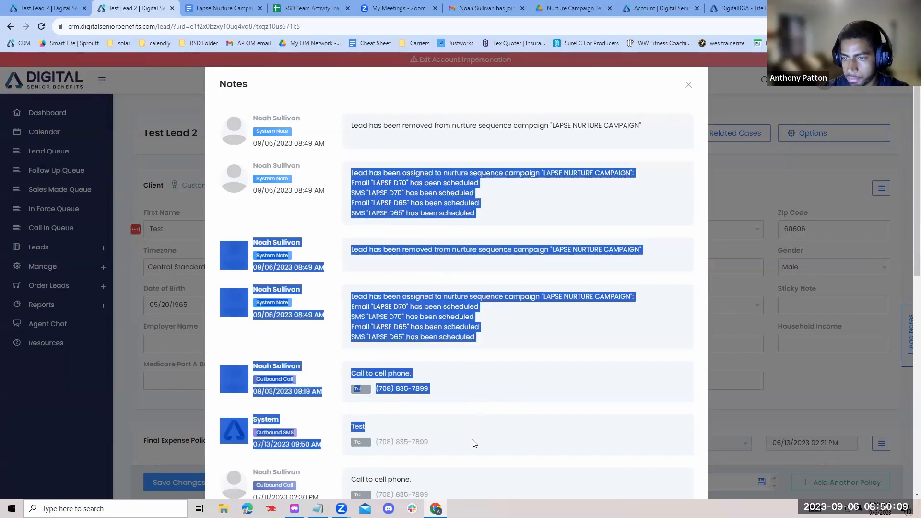
click(356, 182)
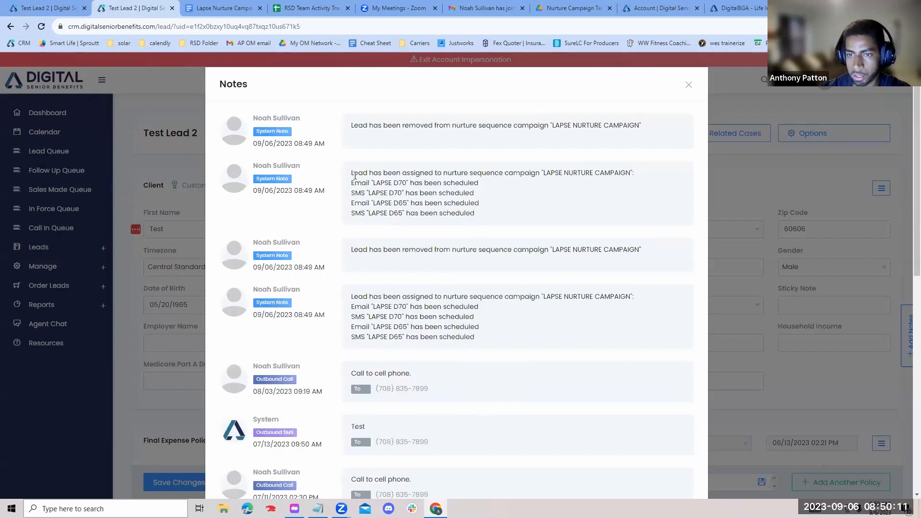
drag(352, 173, 481, 207)
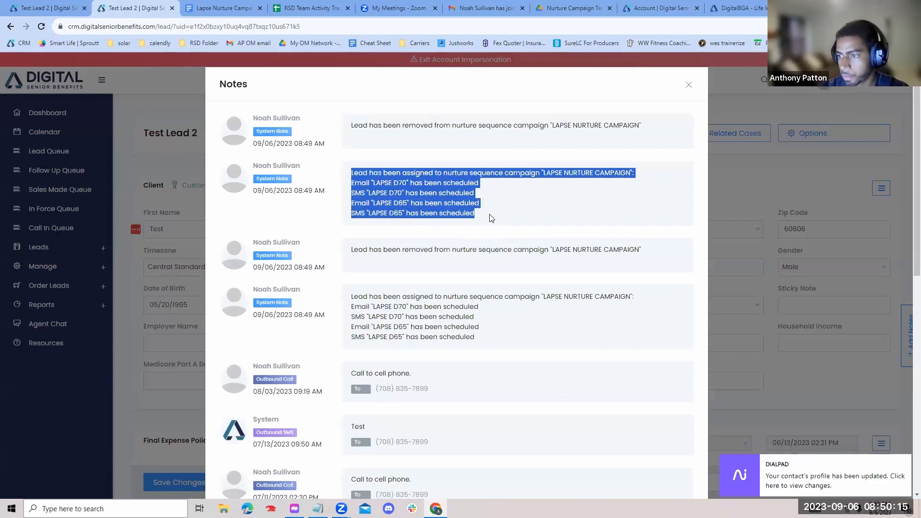
click(477, 221)
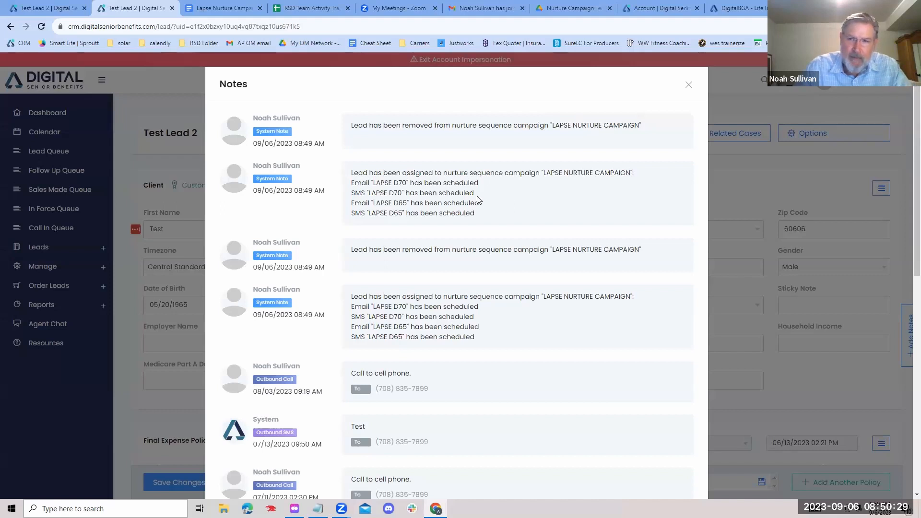
click(779, 105)
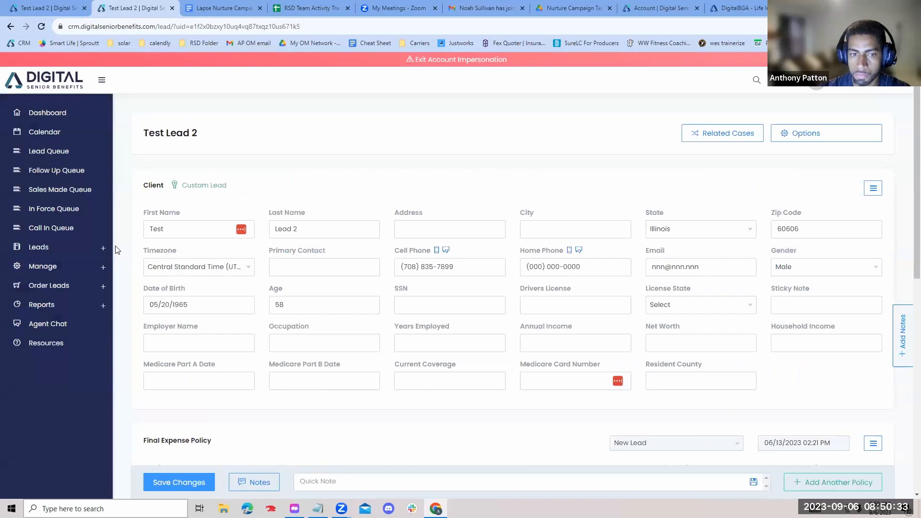
Open LAPSE NURTURE CAMPAIGN from the nurture campaign list and set the LAPSE D70 sequence's SMS delay to Immediate
click(34, 267)
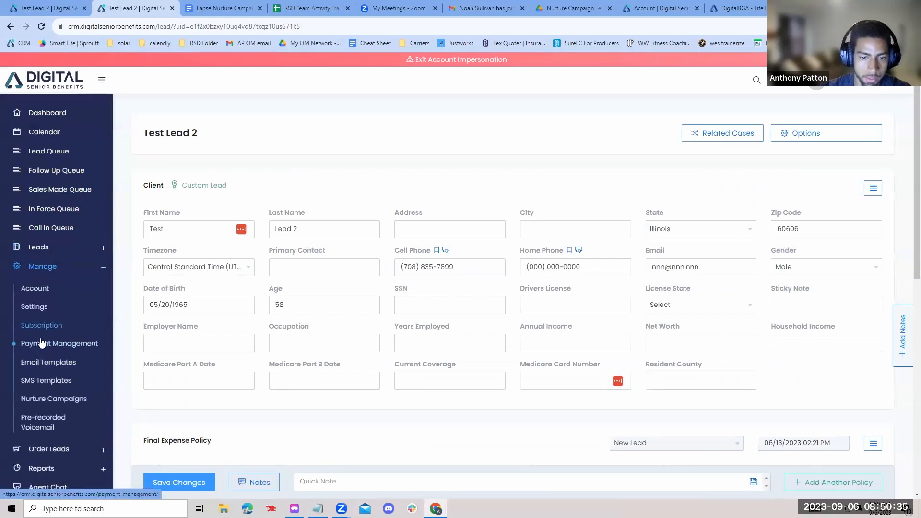
click(64, 398)
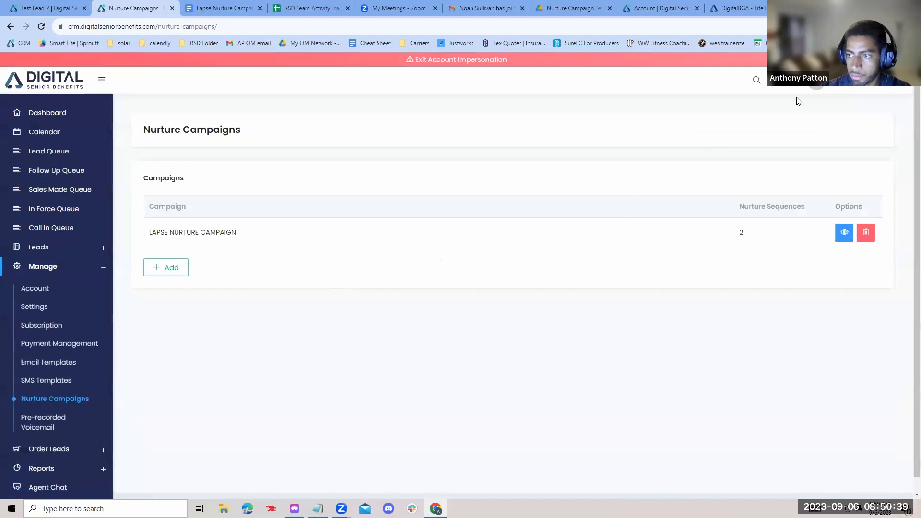
click(844, 232)
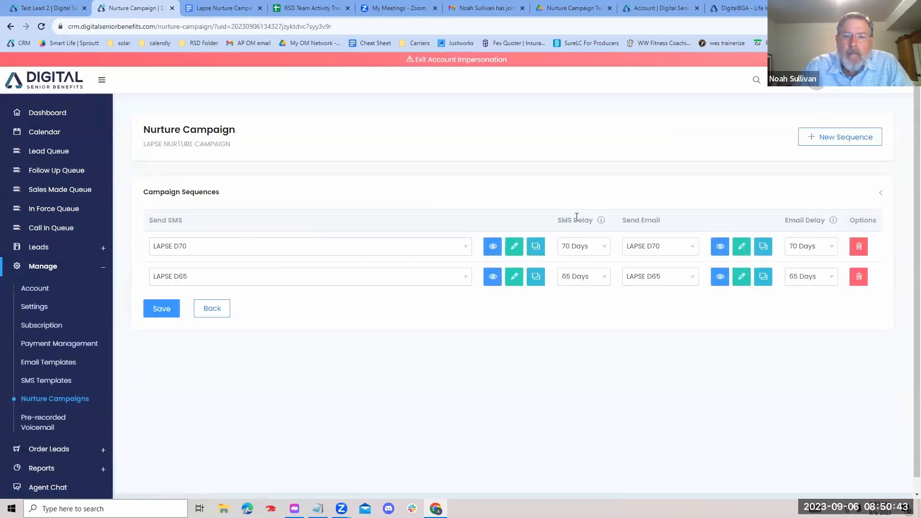
click(577, 250)
scroll(581, 301, up, 10)
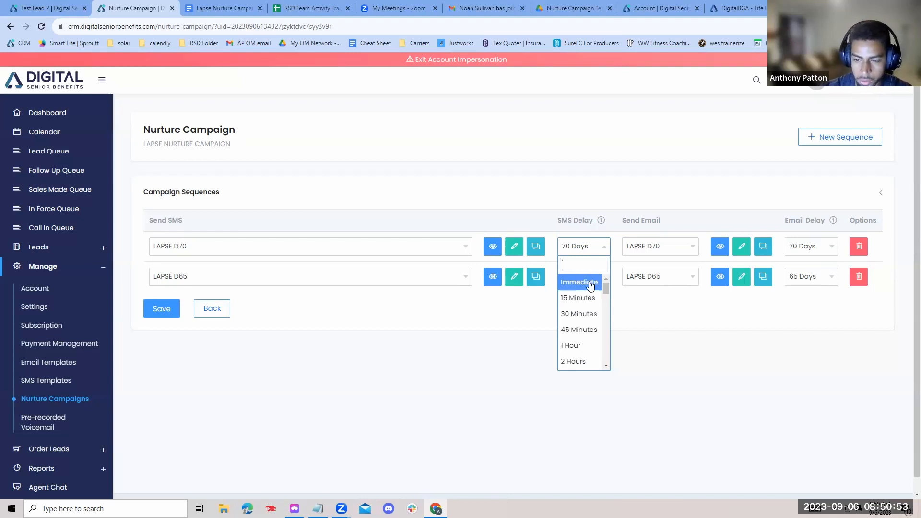
click(582, 286)
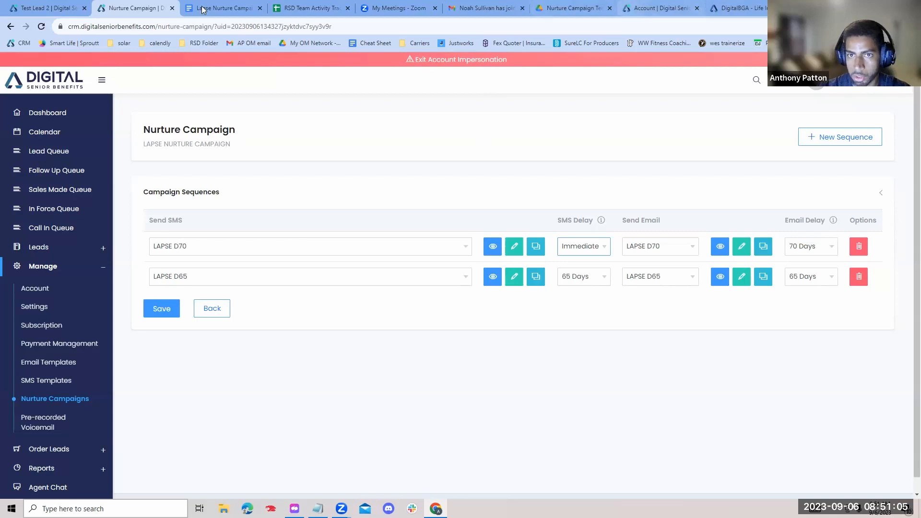
Switch to the Lapse Nurture Campaign document in Google Docs and review its SMS templates down to LAPSE D3
key(ctrl+Tab)
click(274, 301)
scroll(276, 307, down, 10)
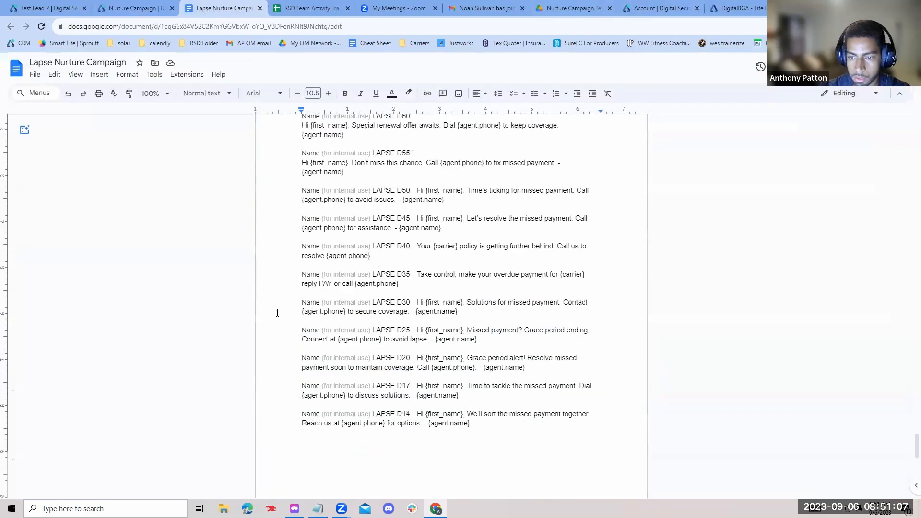
scroll(276, 312, down, 6)
scroll(277, 313, up, 4)
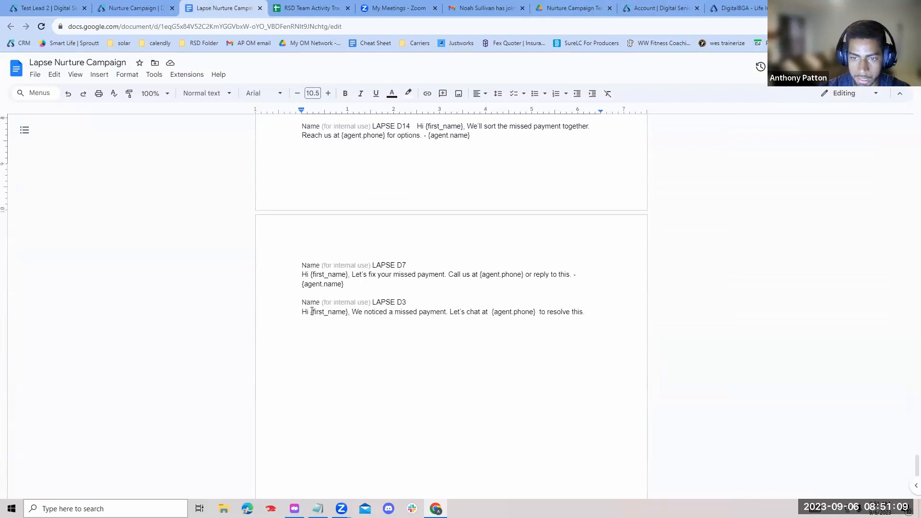
drag(303, 311, 348, 312)
click(342, 312)
scroll(345, 317, up, 13)
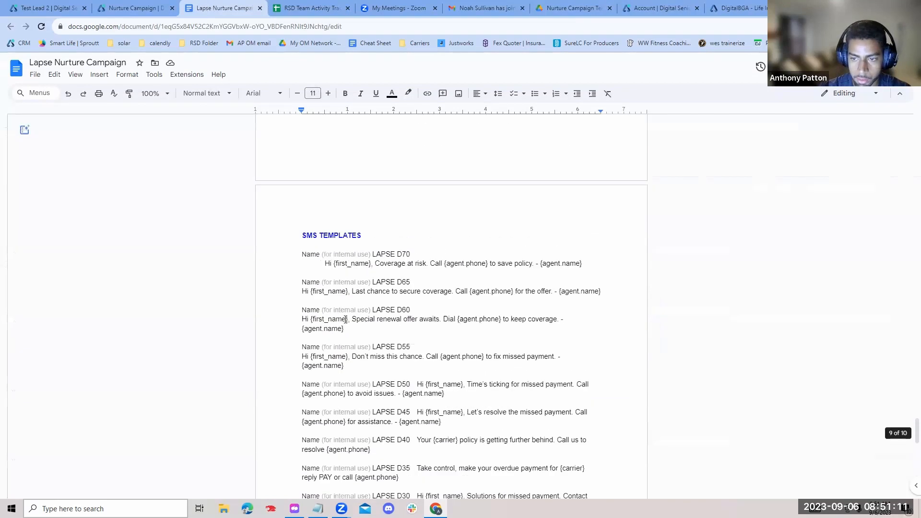
Examine the name and subject line of the LAPSE D1 email template in the document
scroll(331, 278, up, 4)
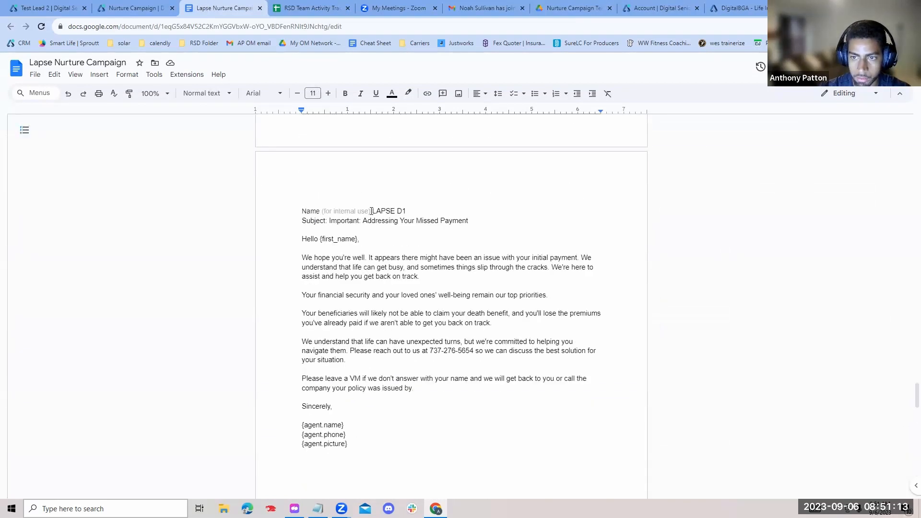
drag(372, 211, 458, 228)
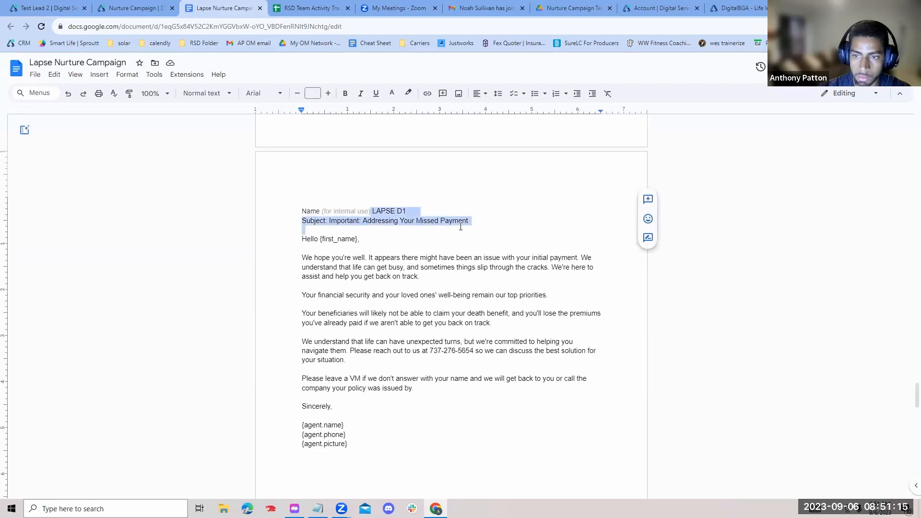
click(458, 224)
drag(372, 211, 415, 212)
click(407, 213)
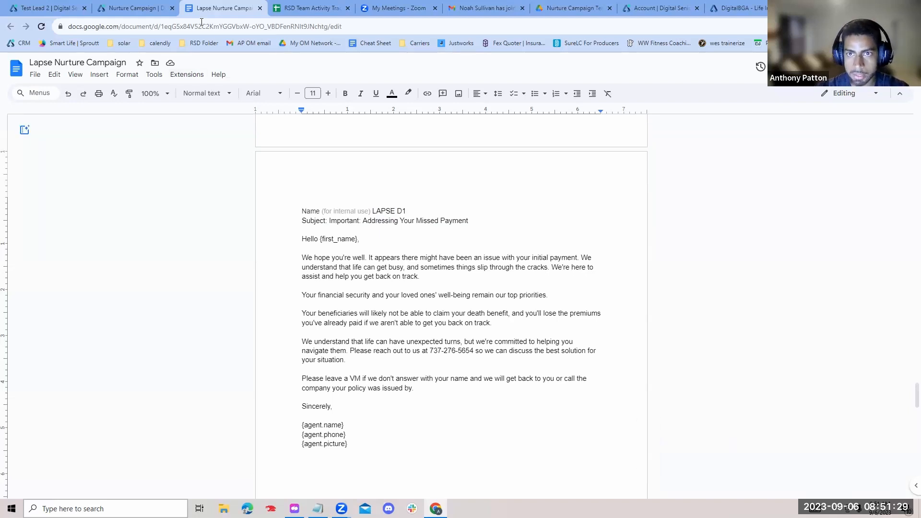
Open the After Sale Made Referral / Review Nurture Campaign document from Google Drive and review its email templates
click(574, 8)
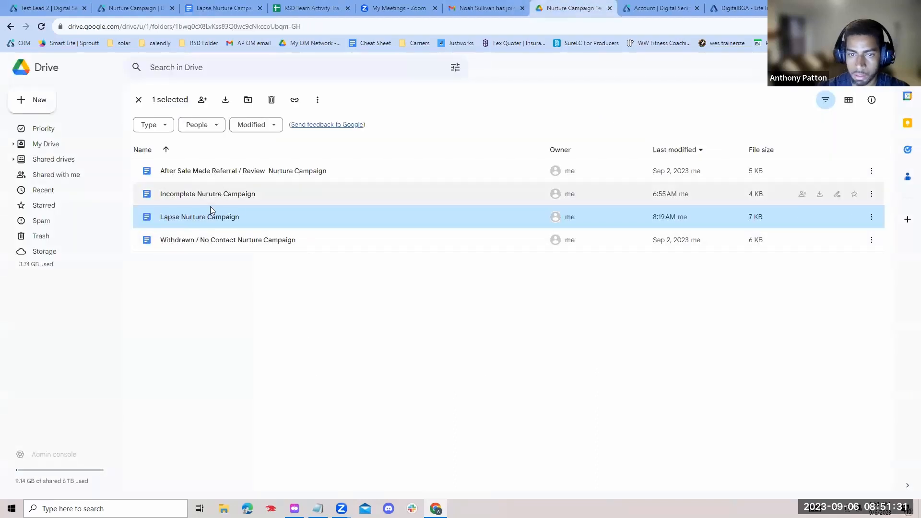
double_click(182, 170)
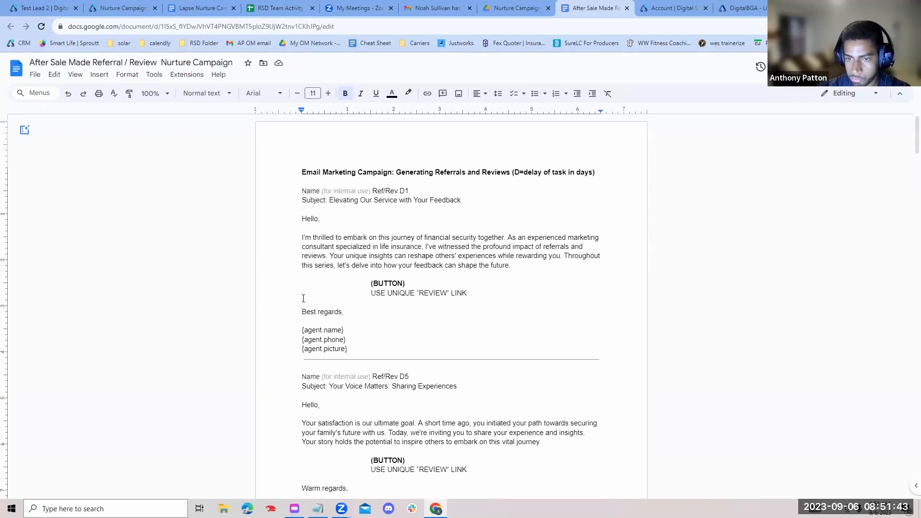
scroll(290, 267, down, 3)
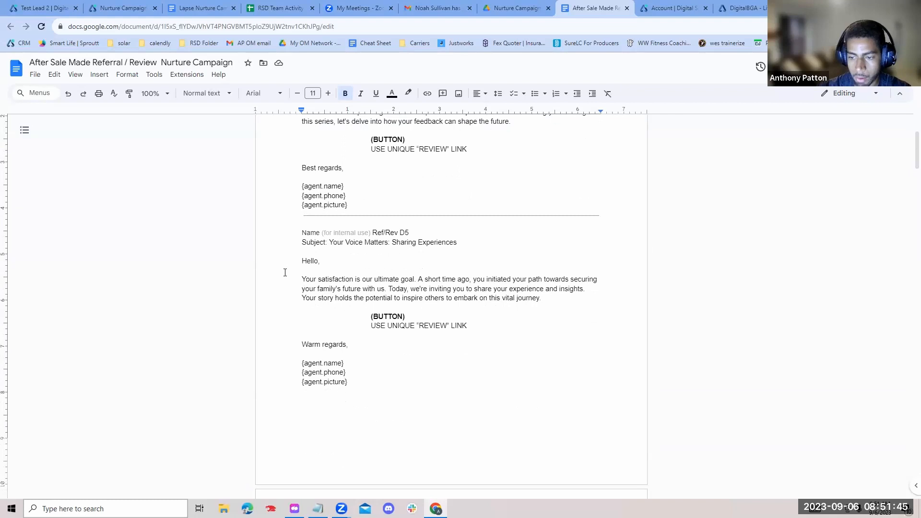
scroll(285, 275, down, 2)
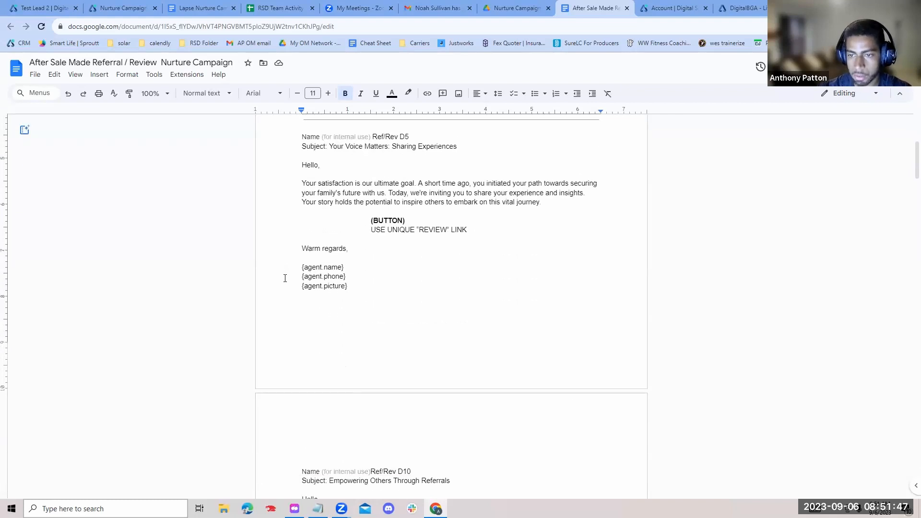
scroll(286, 278, up, 5)
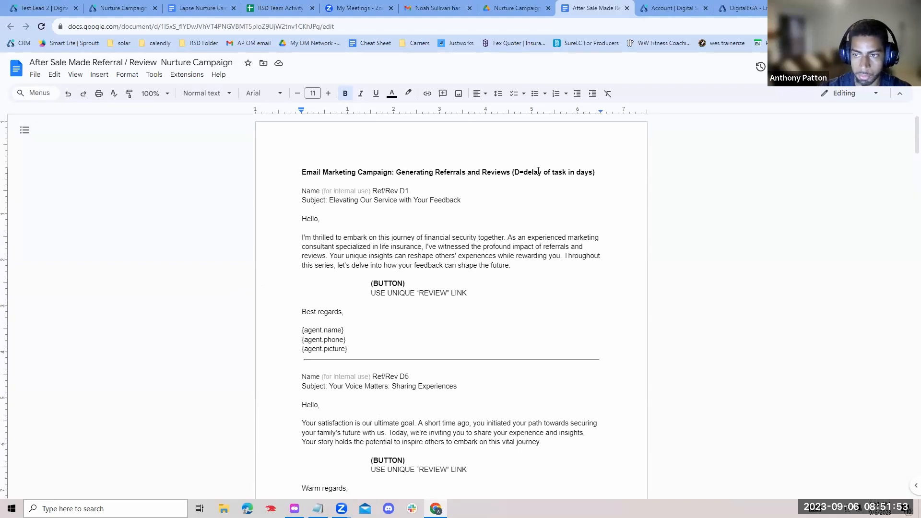
scroll(347, 209, down, 5)
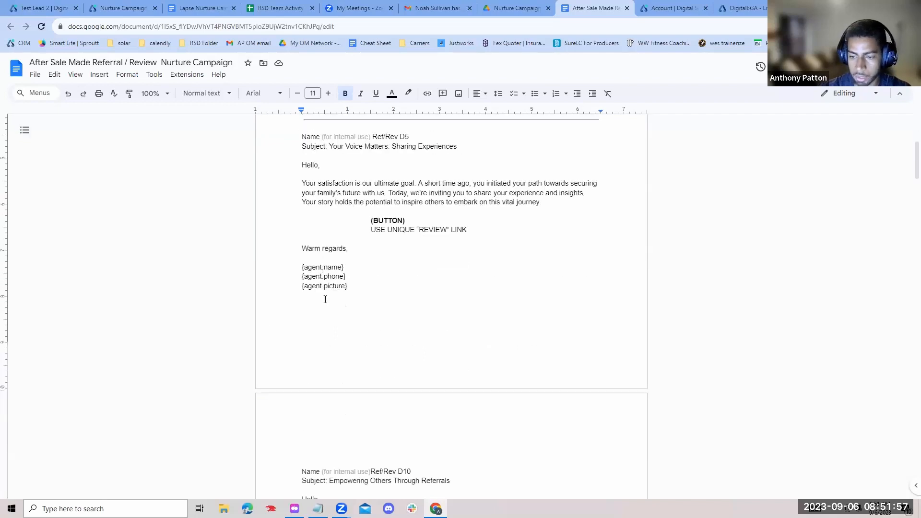
Review the Ref/Rev email templates from D5 through D60, examining their subject lines, incentive wording and review or referral button placeholders
scroll(326, 300, down, 8)
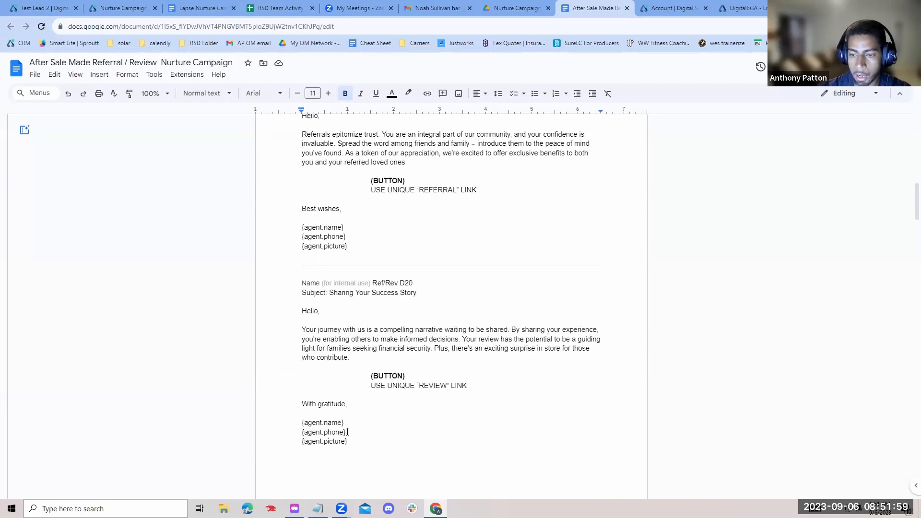
scroll(336, 345, down, 3)
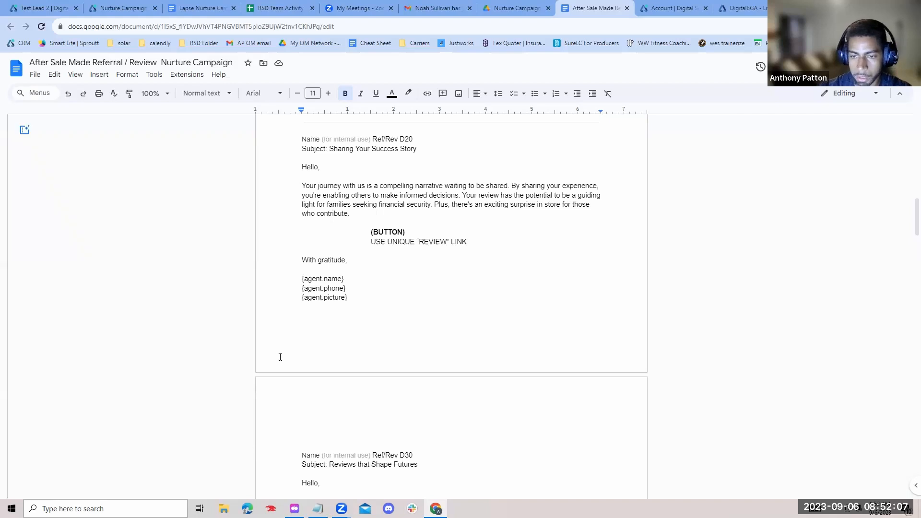
scroll(281, 357, down, 5)
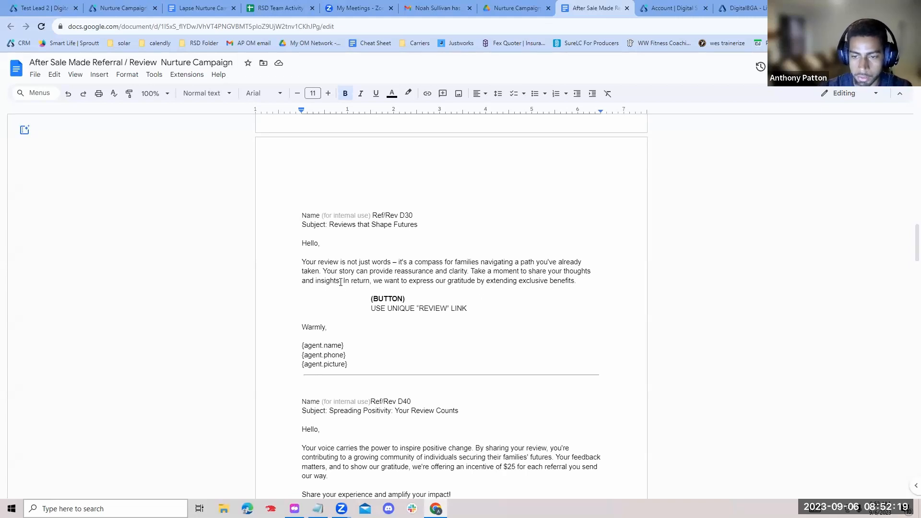
scroll(338, 259, down, 4)
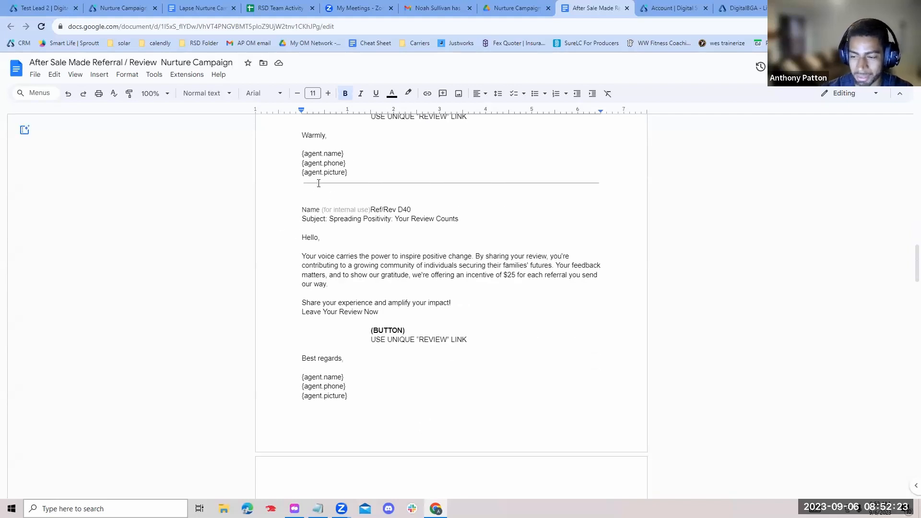
scroll(316, 209, down, 2)
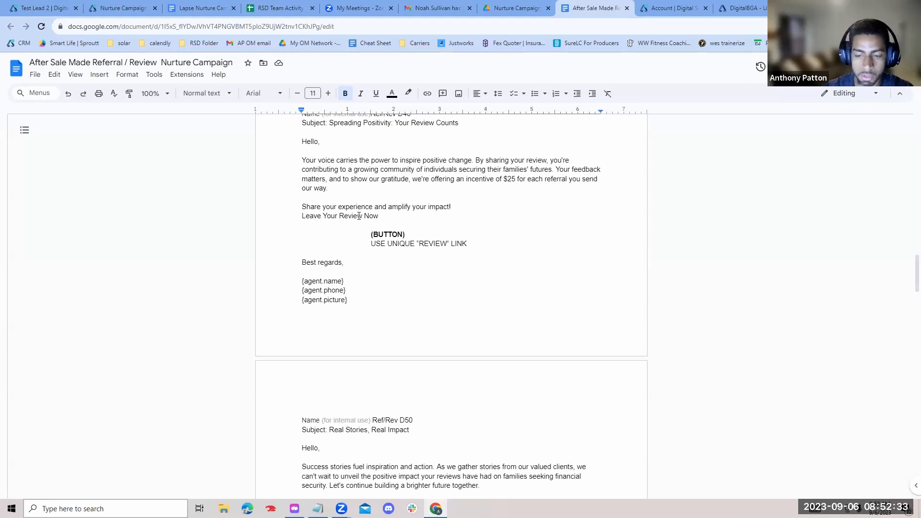
scroll(336, 226, down, 1)
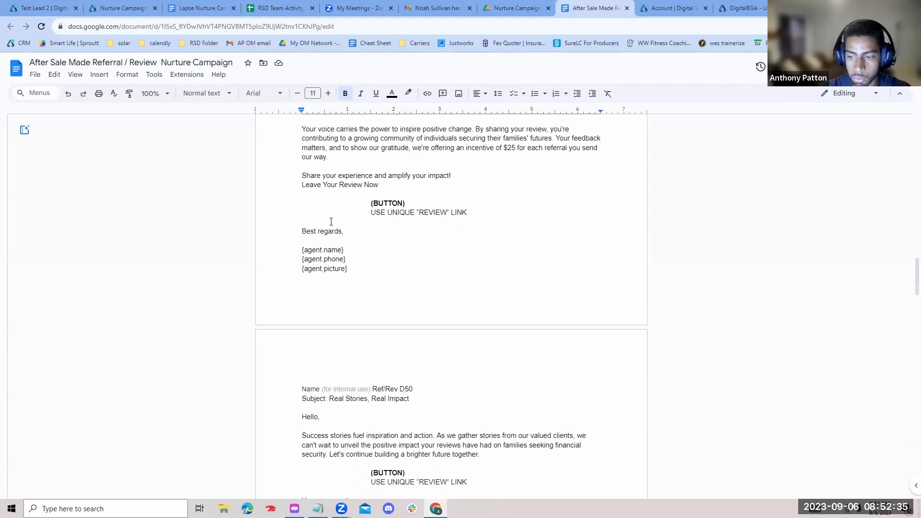
scroll(319, 236, down, 3)
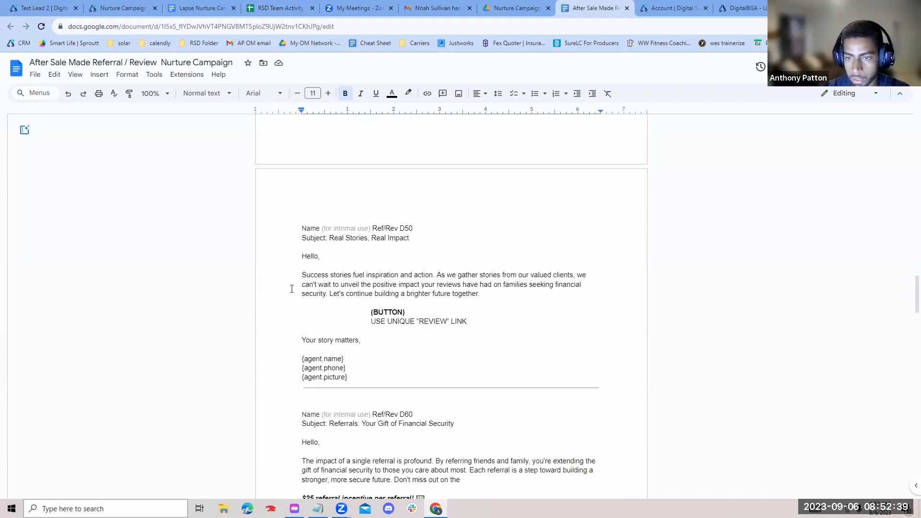
scroll(291, 288, down, 2)
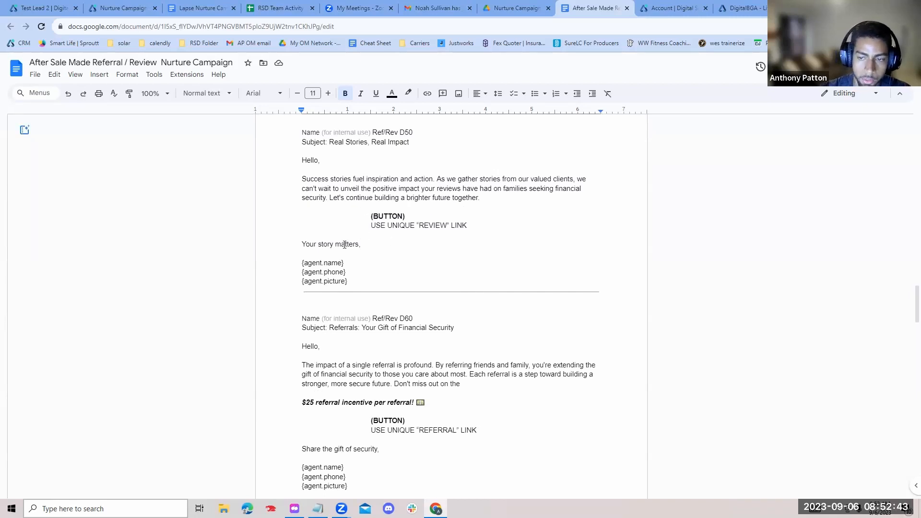
scroll(364, 268, down, 1)
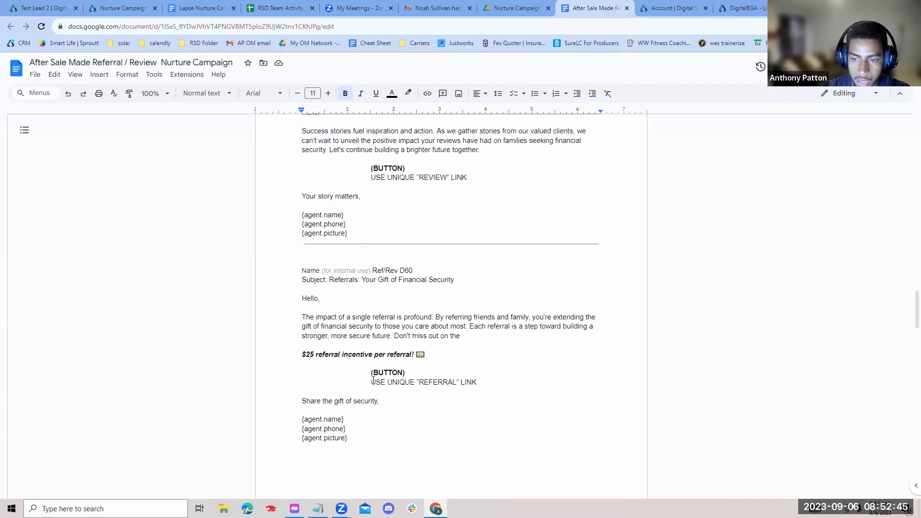
drag(370, 374, 406, 375)
click(429, 385)
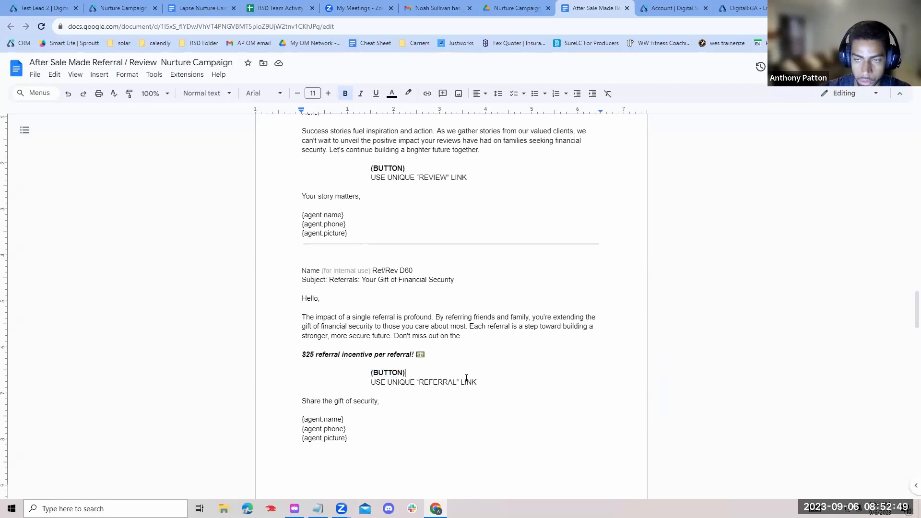
Switch to the Digital Senior Benefits CRM and exit the account impersonation
click(117, 8)
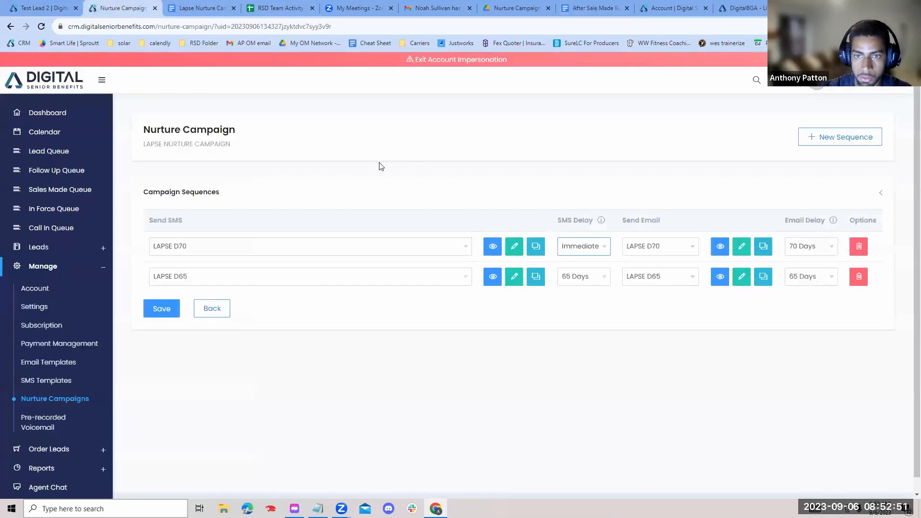
click(446, 59)
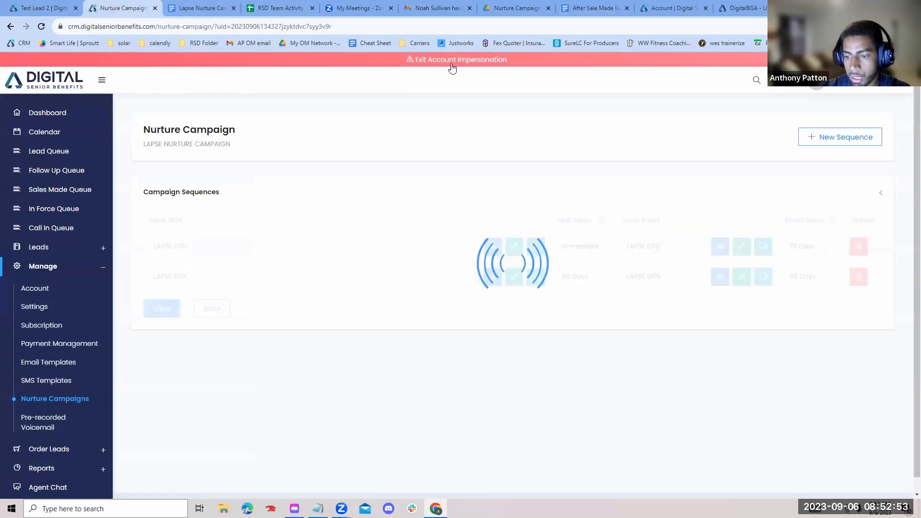